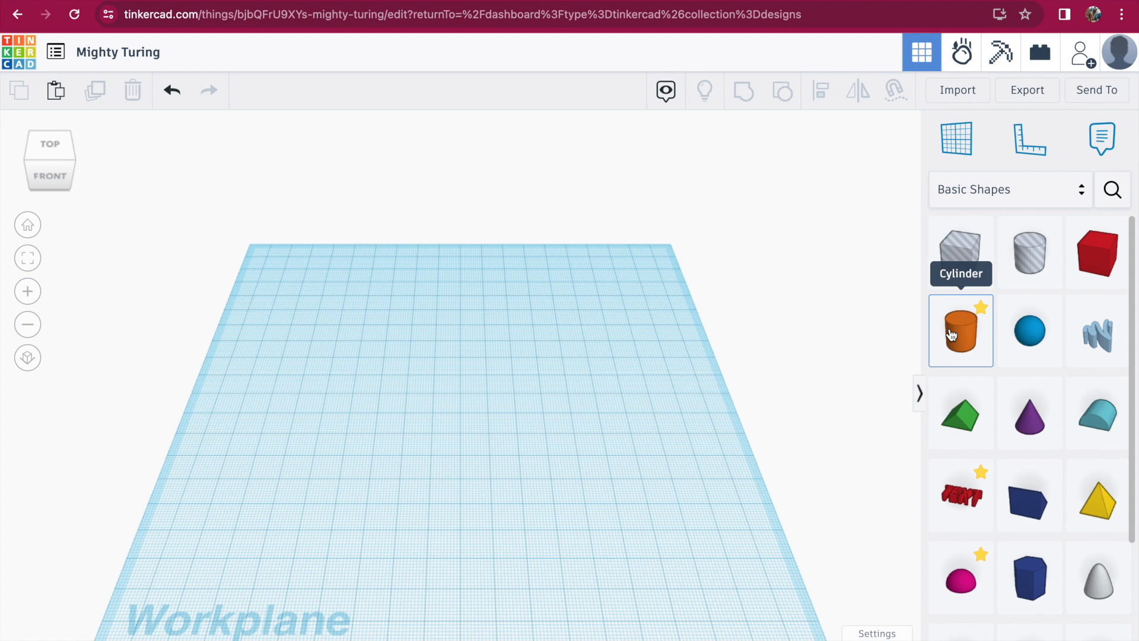
Step: Place a solid cylinder on the workplane and enlarge its footprint to 82 by 82 mm
drag(951, 336, 412, 380)
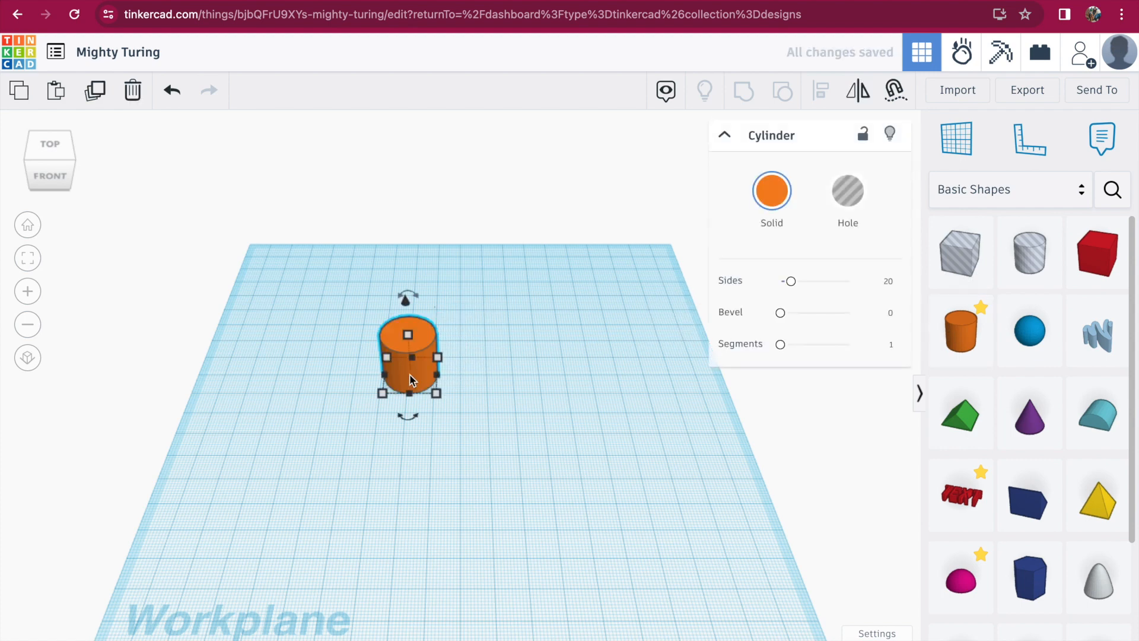
drag(439, 393, 616, 537)
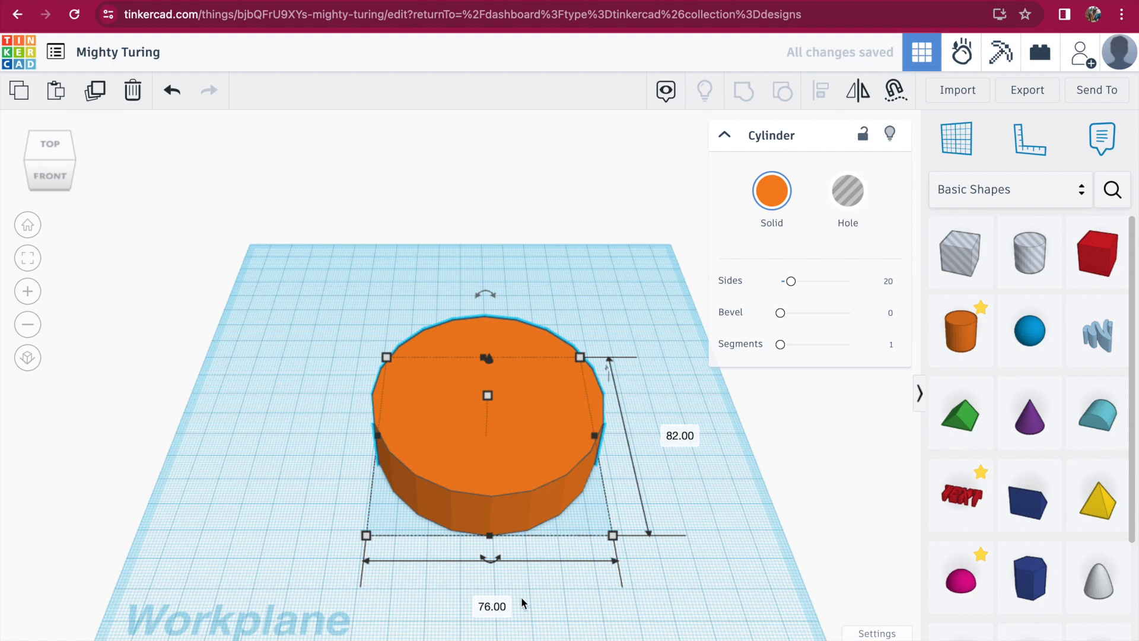
text(82)
key(Return)
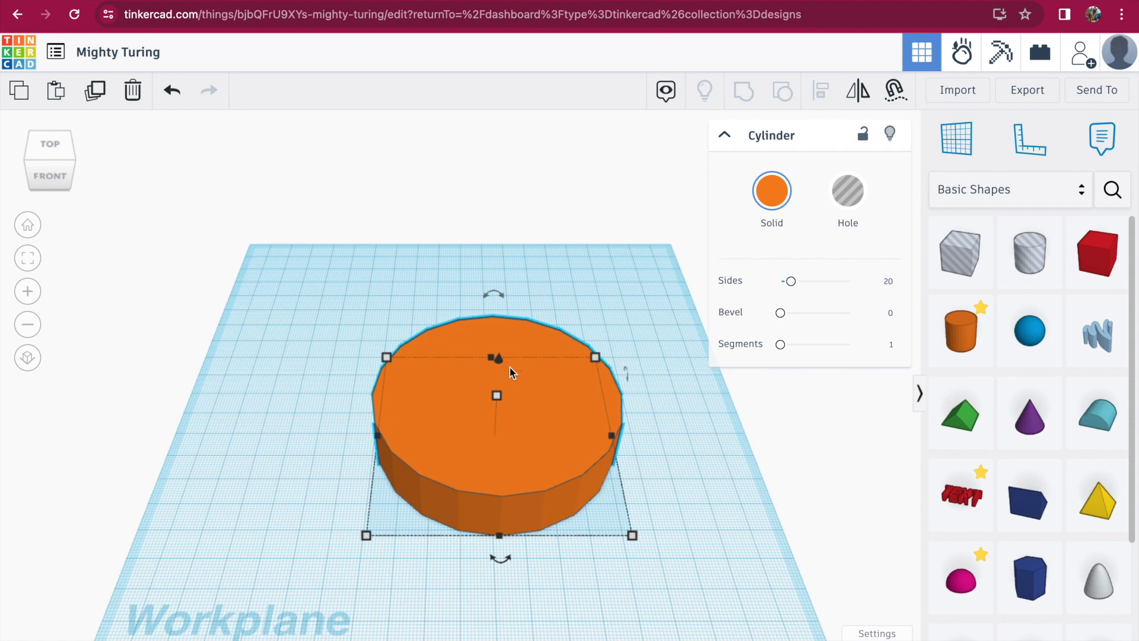
click(727, 404)
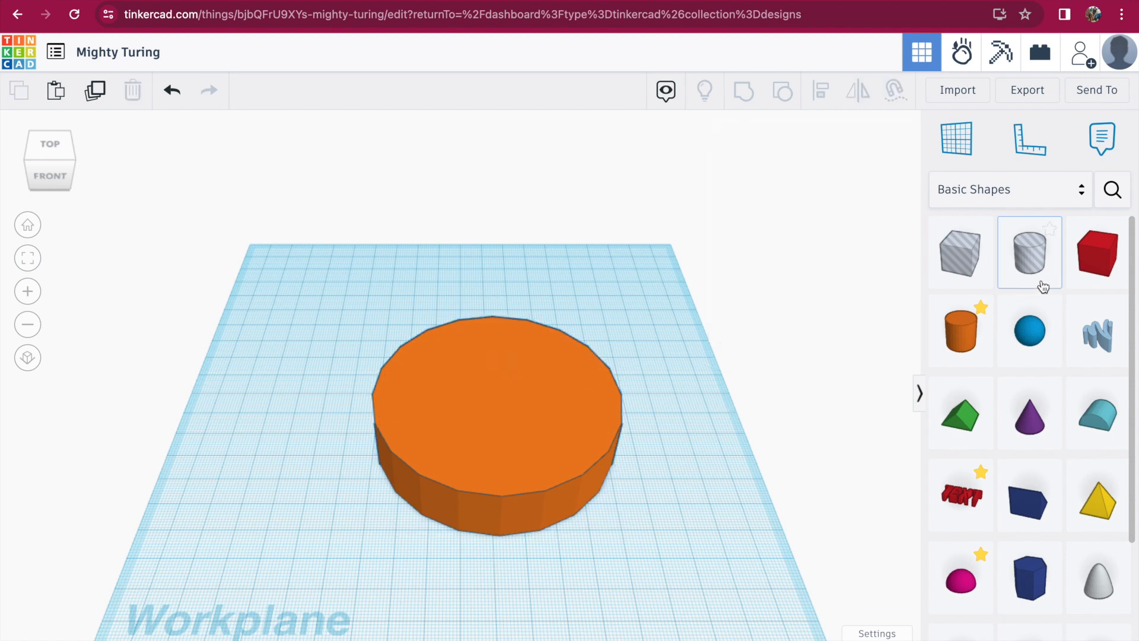
Step: Place a solid box on the cylinder's top face and set its front edge dimension to 50 mm
drag(1113, 268, 516, 355)
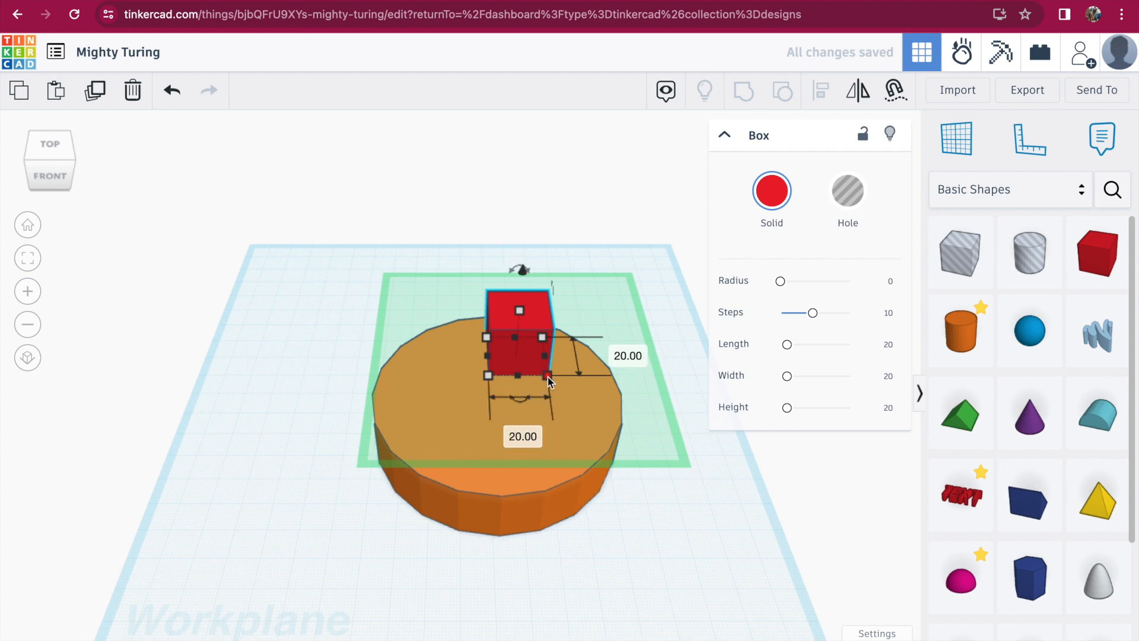
click(530, 441)
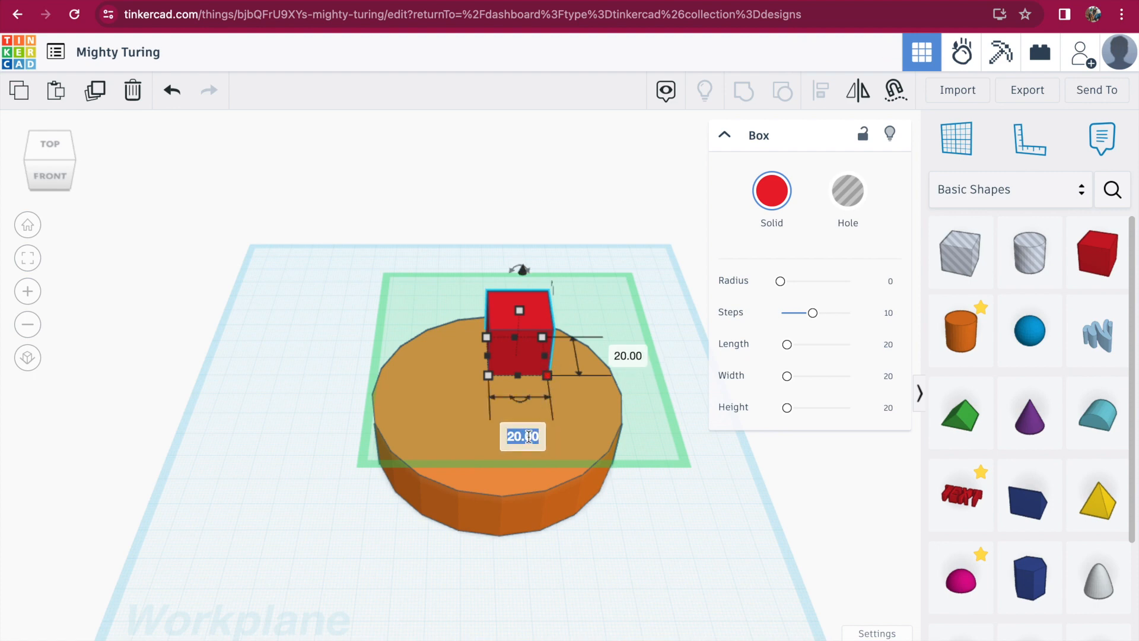
text(8)
key(BackSpace)
text(70)
key(BackSpace)
key(BackSpace)
text(50)
key(Return)
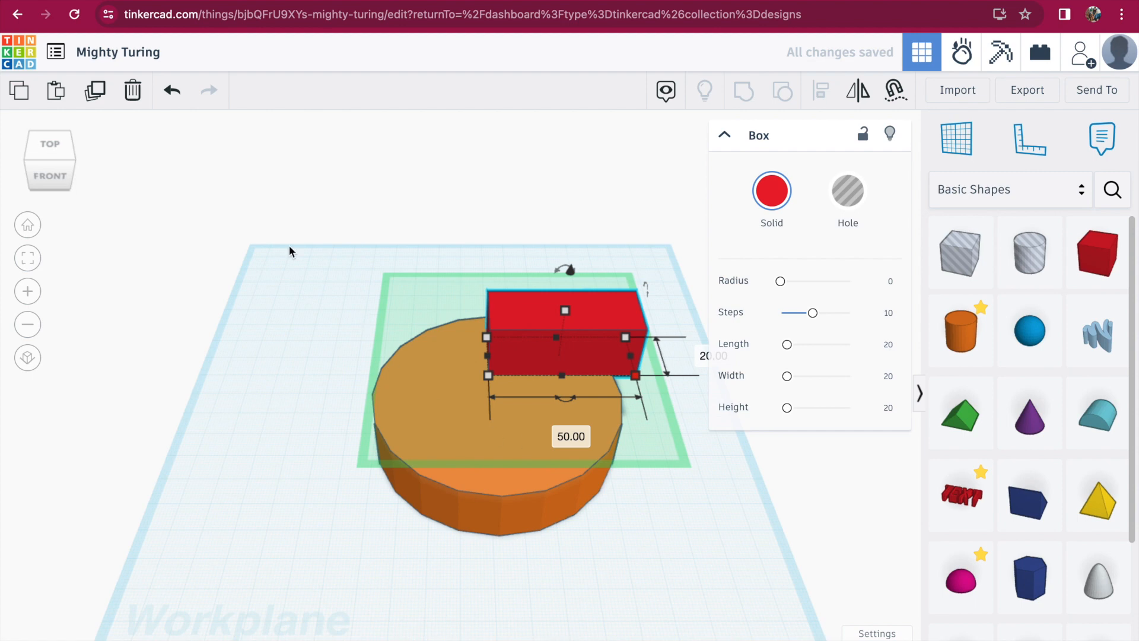
Step: Set the box's depth, perpendicular to its 50 mm side, to 90 mm
drag(34, 177, 58, 176)
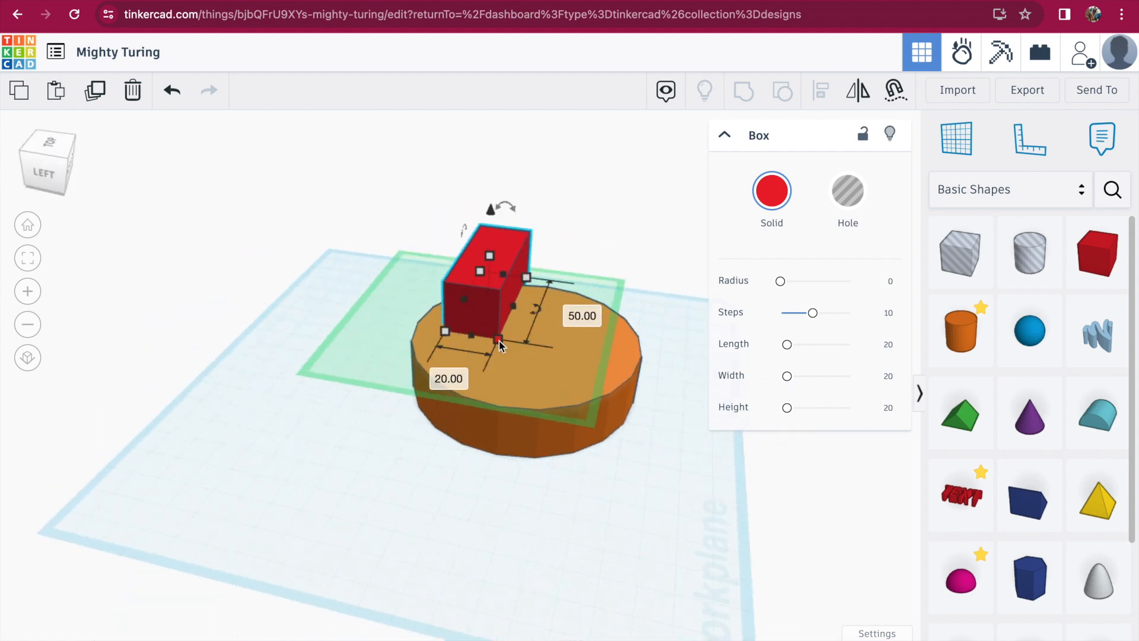
click(459, 378)
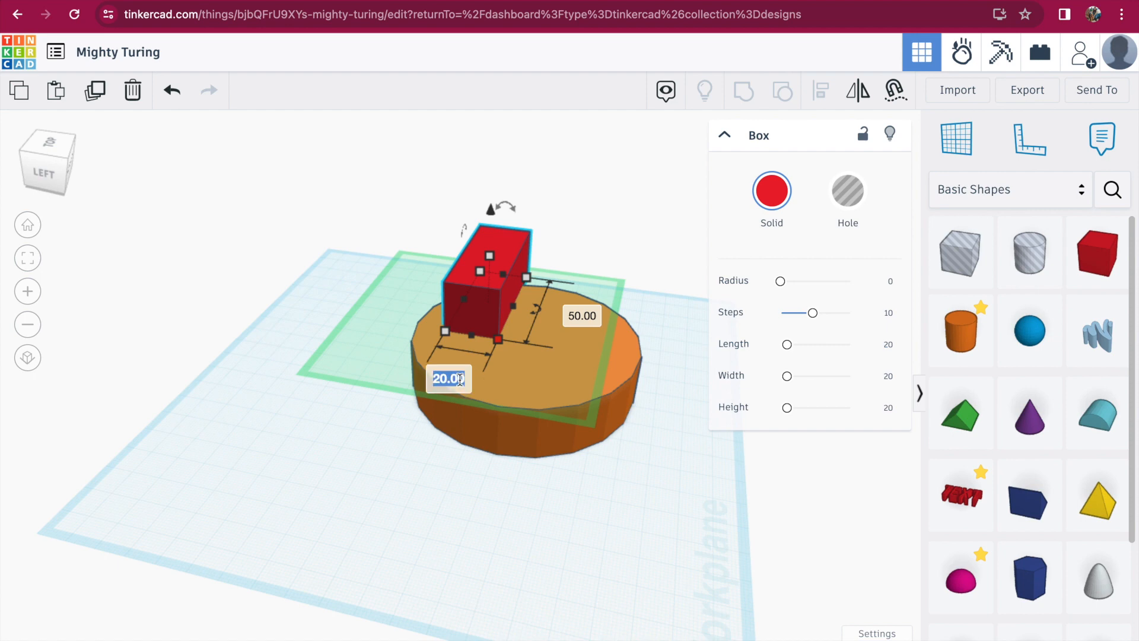
text(90)
key(Return)
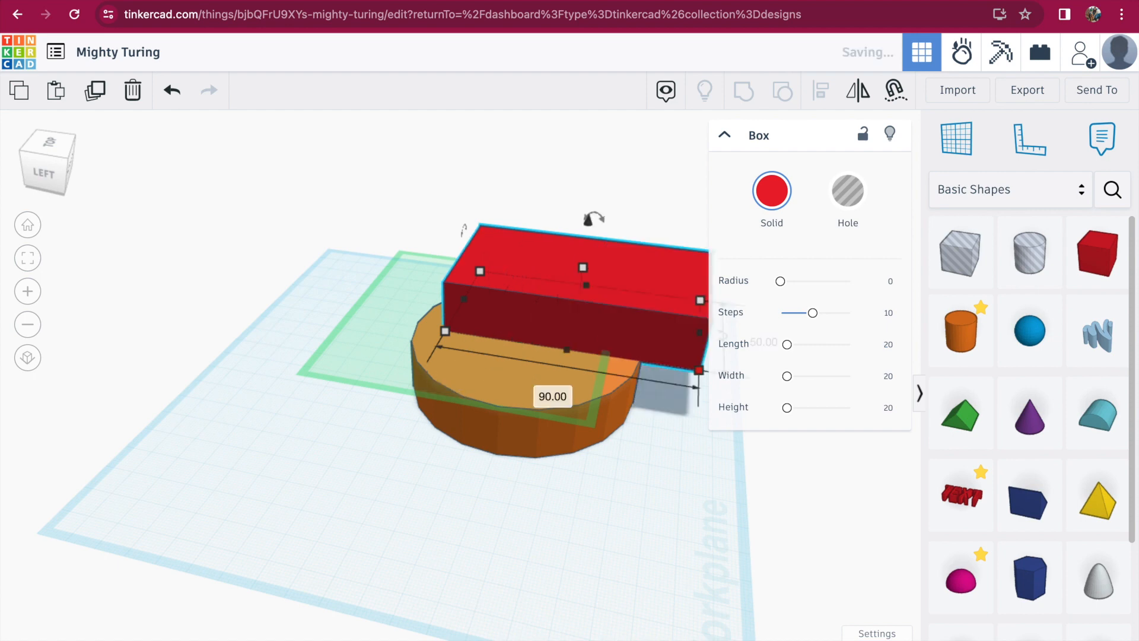
Step: Move the box so it covers one half of the cylinder and stretch its height to about 57 mm
click(52, 144)
drag(618, 308, 560, 304)
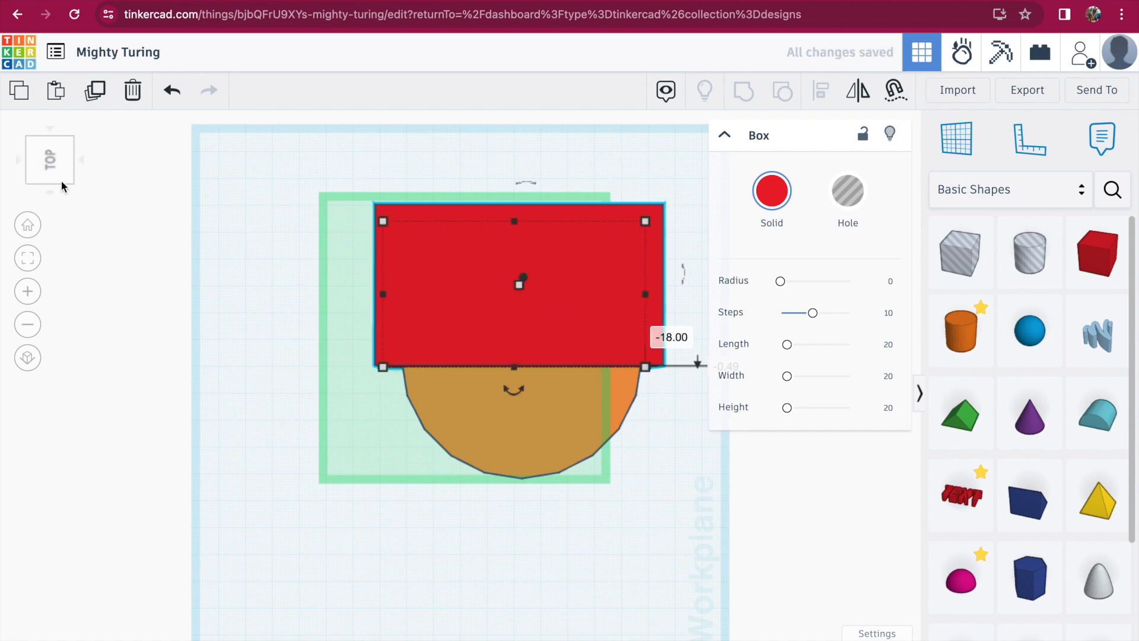
drag(59, 179, 27, 164)
drag(554, 298, 556, 176)
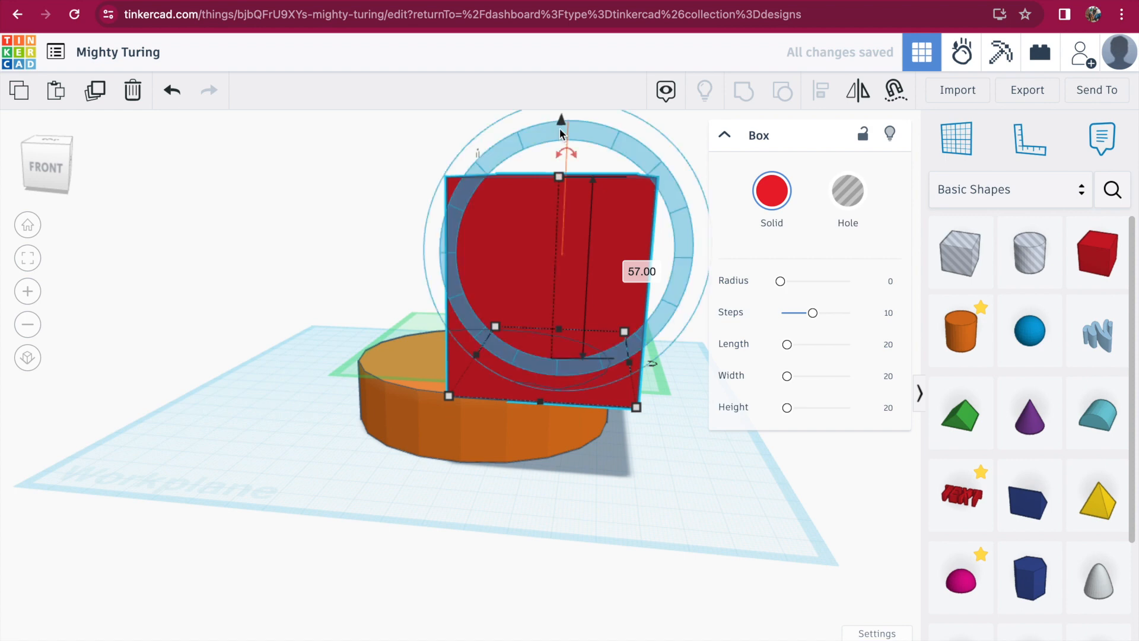
Step: Lower the box through the full thickness of the cylinder and turn it into a hole
drag(561, 123, 557, 237)
click(61, 166)
drag(84, 165, 62, 169)
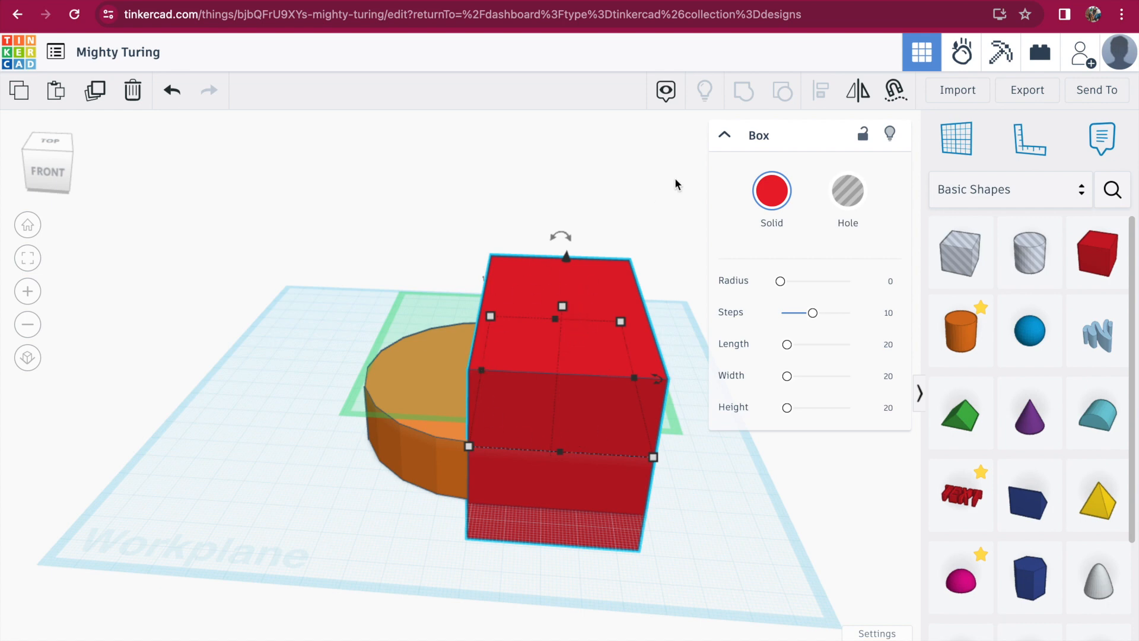
click(858, 193)
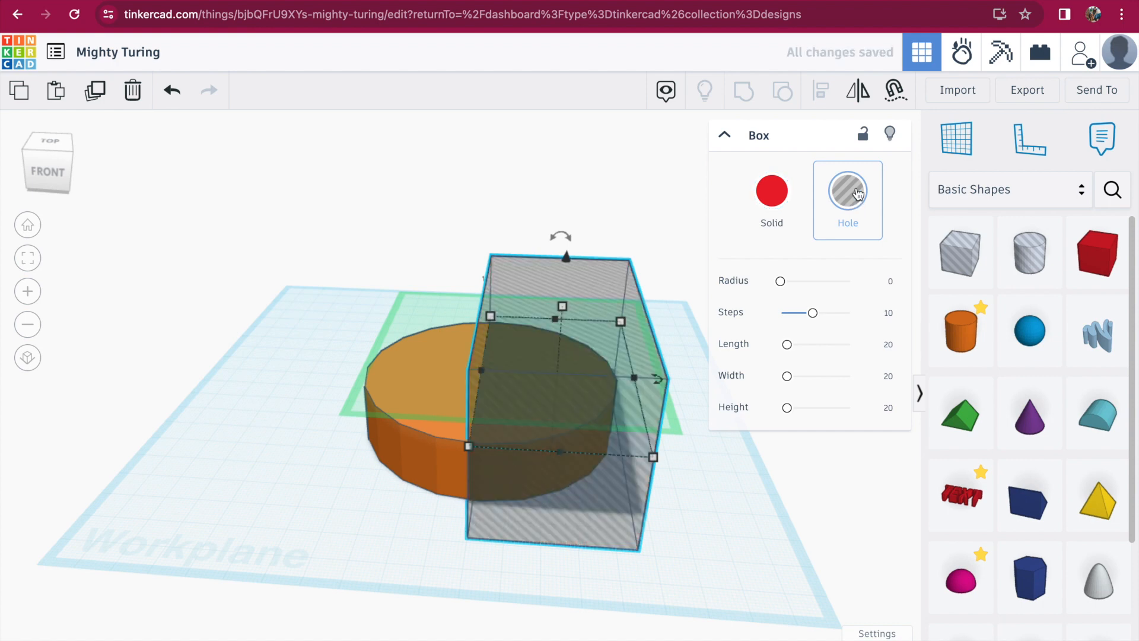
Step: Group the cylinder with the box-shaped hole to cut away half of the cylinder
click(587, 213)
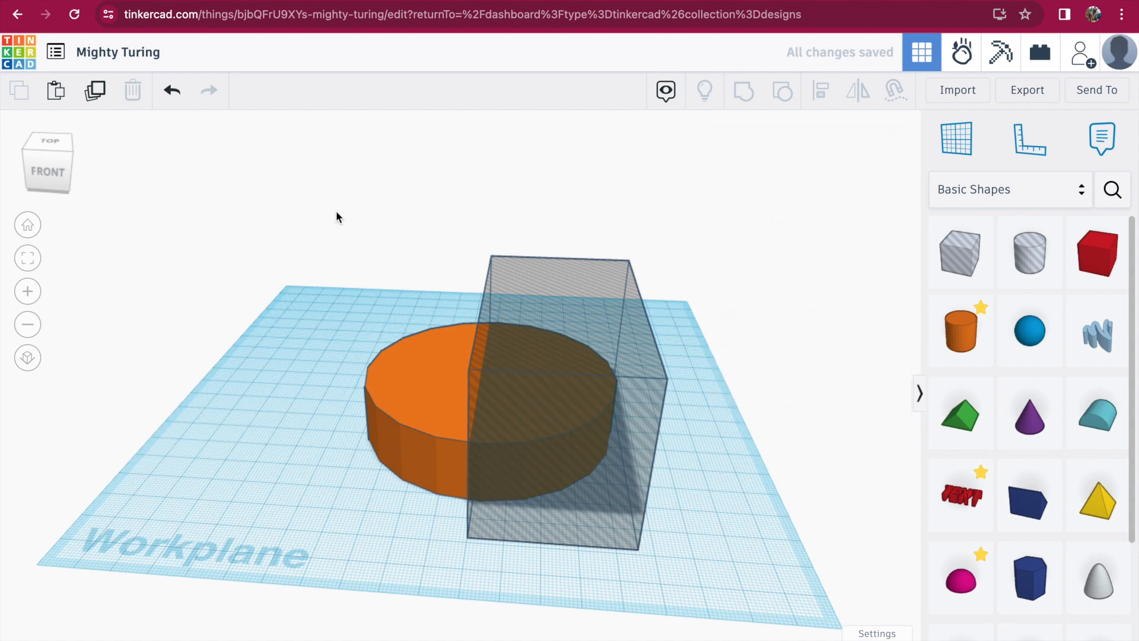
drag(310, 199, 706, 578)
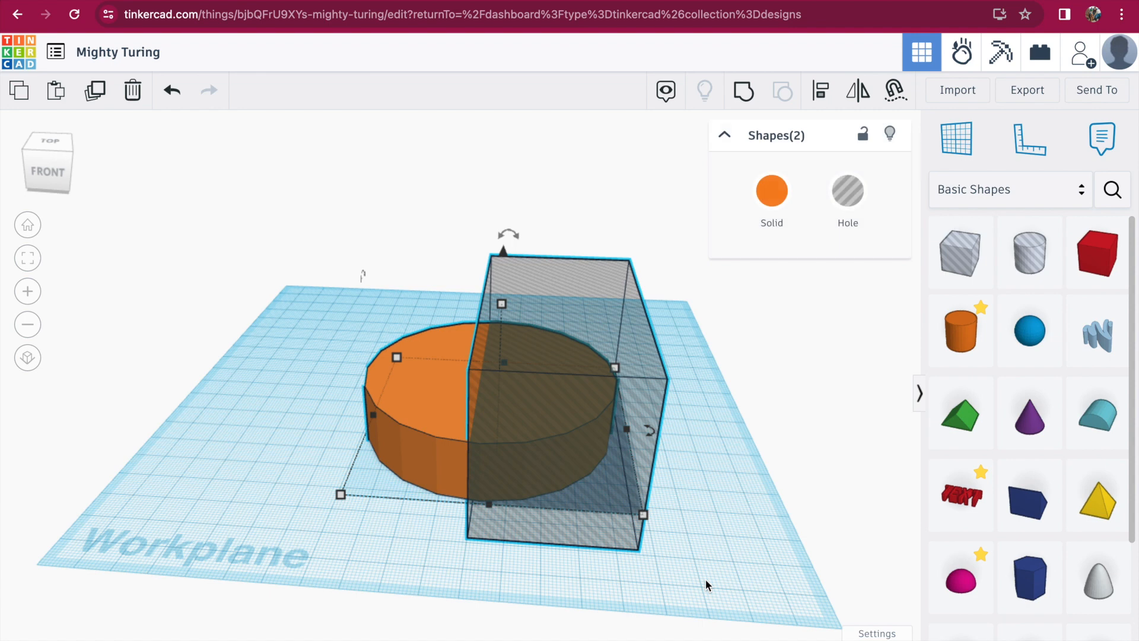
click(741, 99)
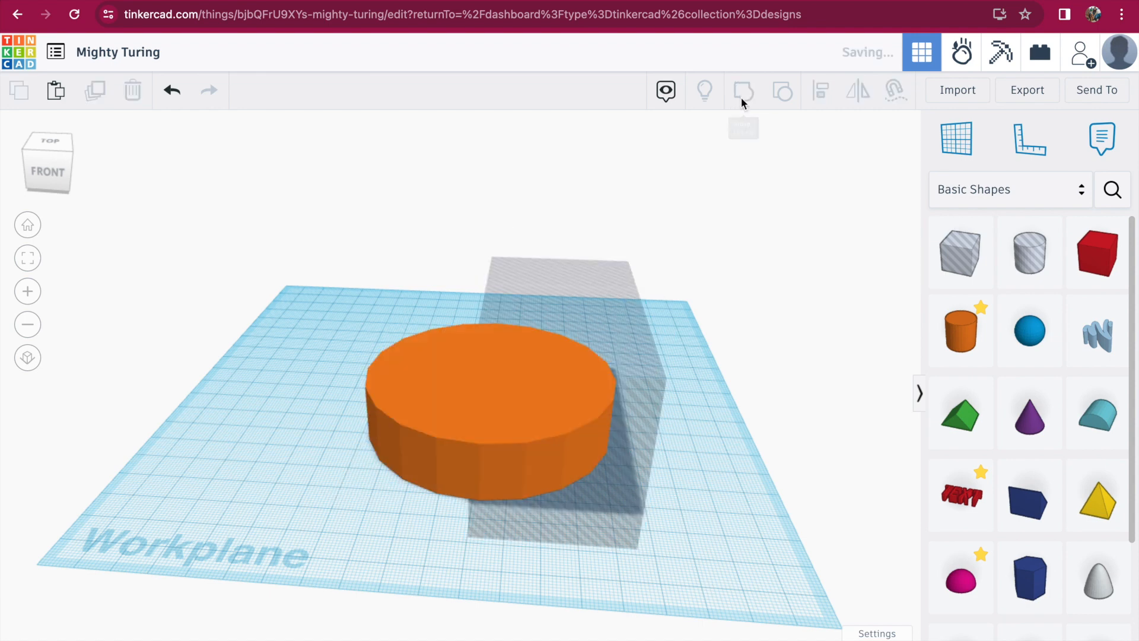
click(549, 207)
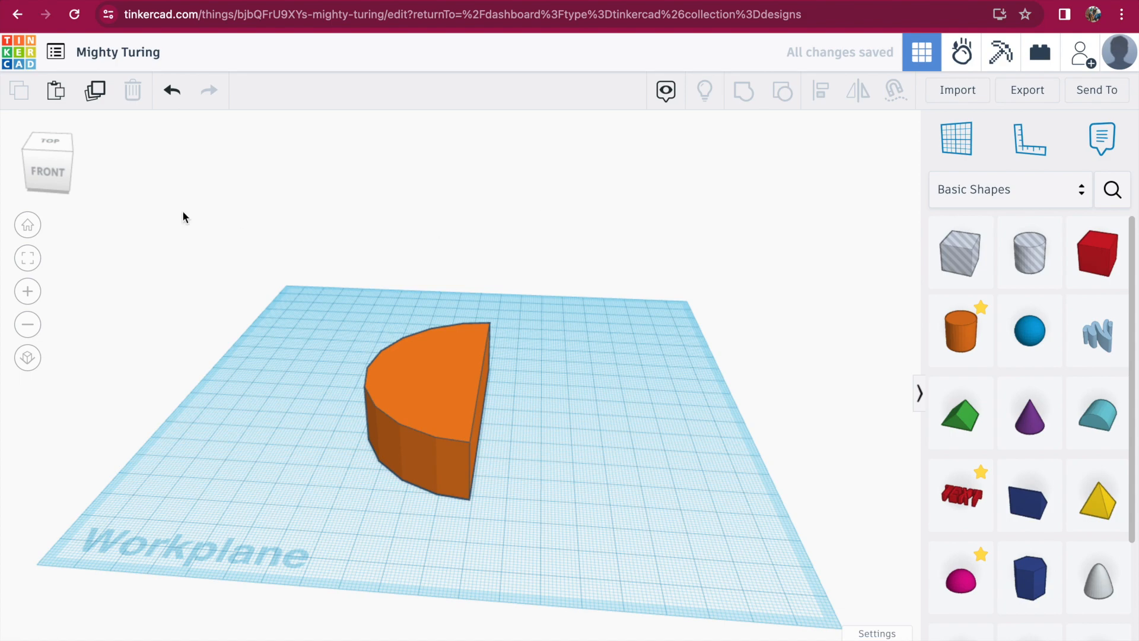
Step: Place a new solid box on top of the half cylinder and set its footprint to 40 by 60 mm
drag(70, 177, 43, 181)
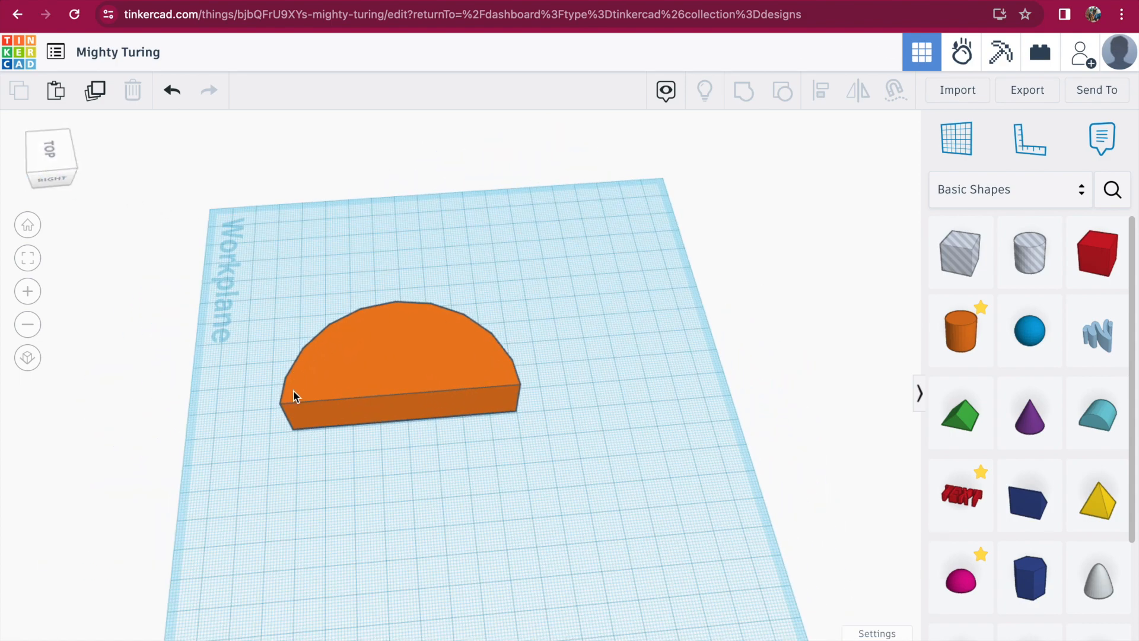
drag(1094, 270, 430, 326)
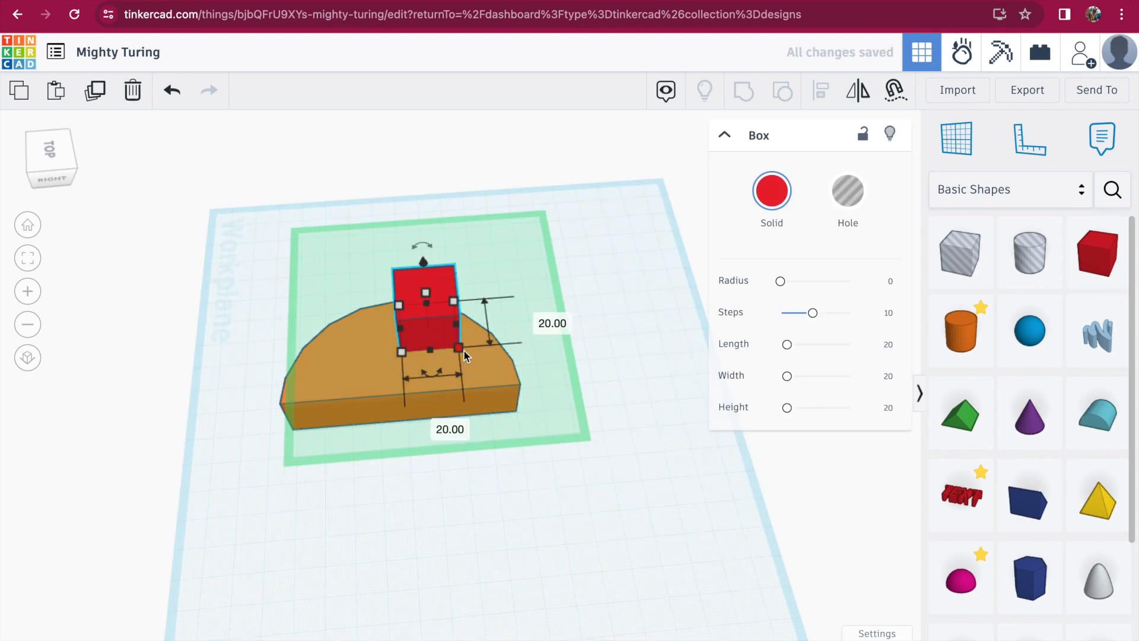
click(444, 426)
text(40)
key(Return)
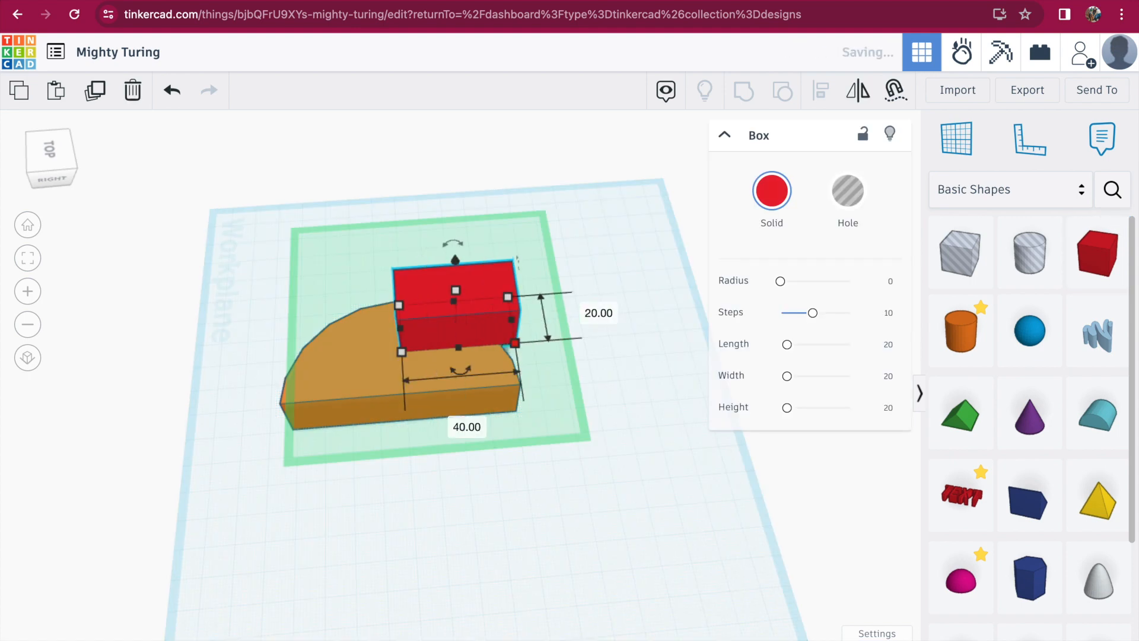
click(598, 314)
text(60)
key(Return)
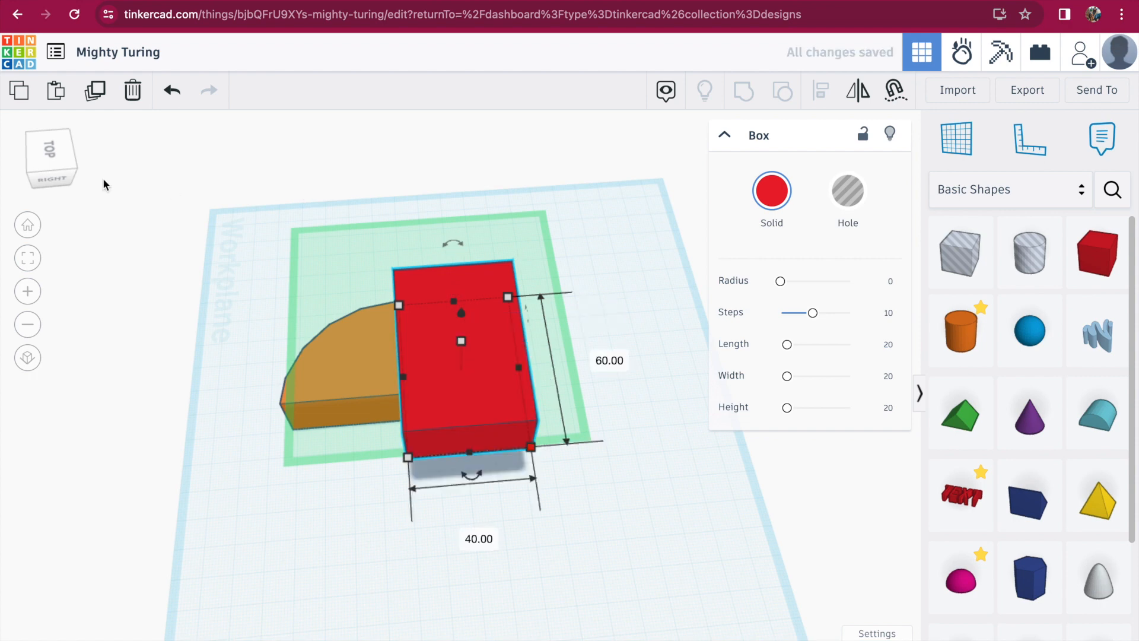
Step: Stretch the new box's height to about 46 mm
click(67, 159)
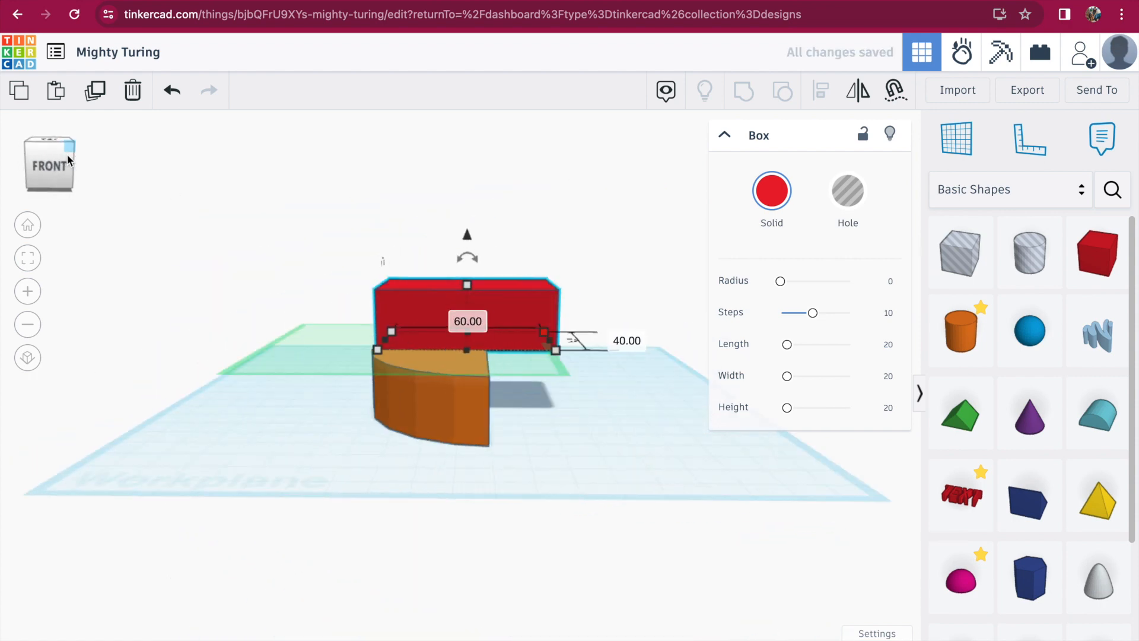
drag(67, 155, 72, 156)
drag(497, 302, 449, 208)
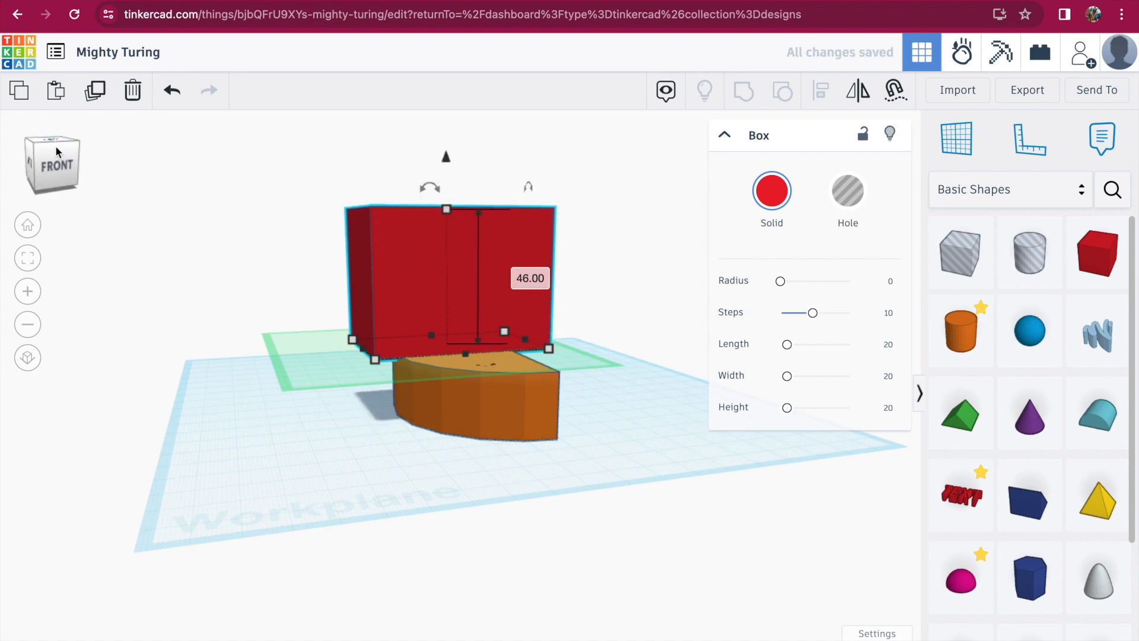
Step: Position the box over one half of the half cylinder, with its long edge across the piece's middle
click(56, 164)
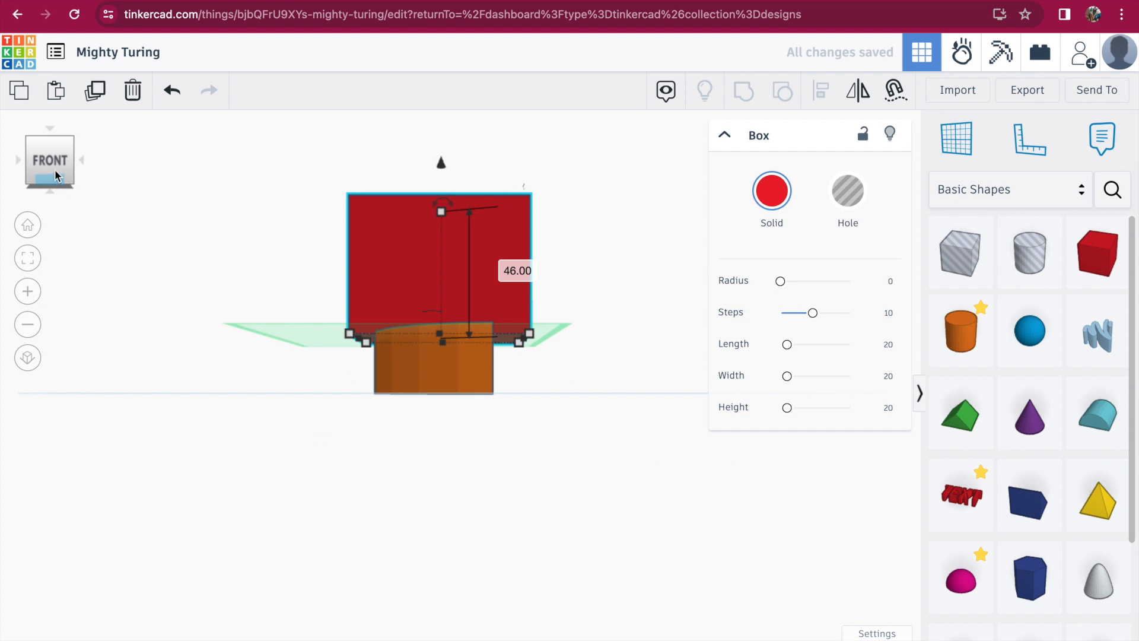
click(58, 185)
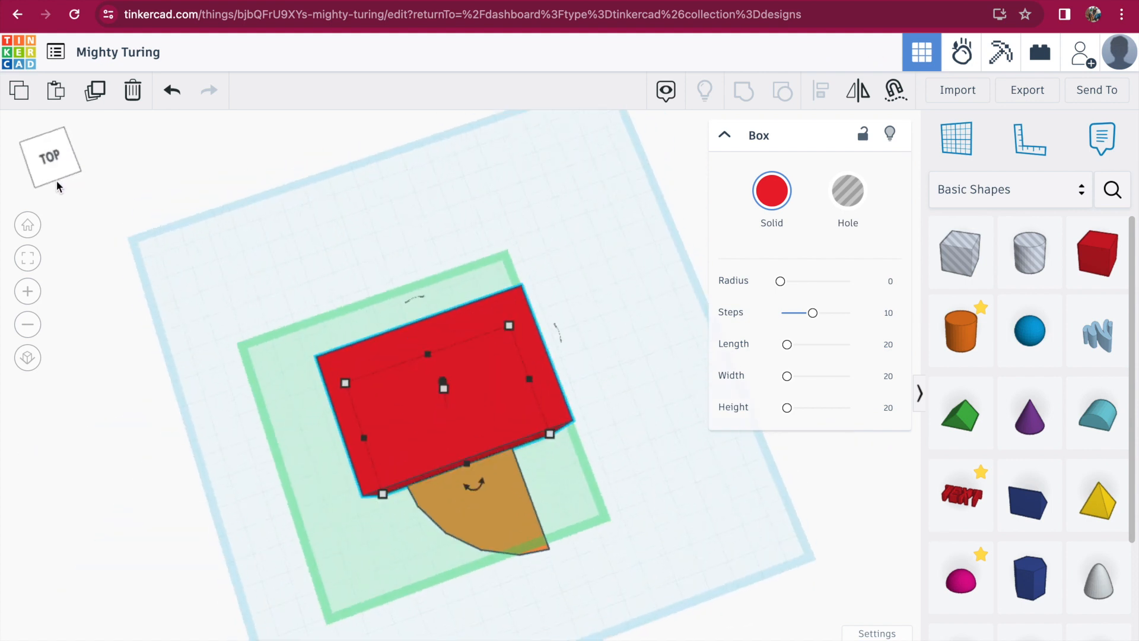
click(77, 180)
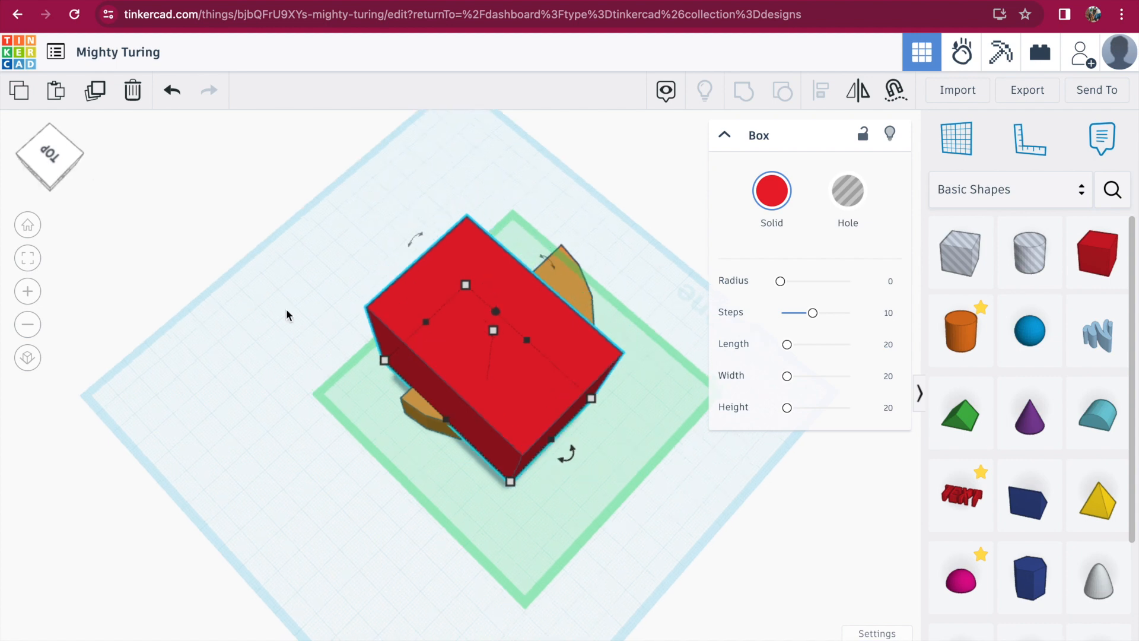
drag(529, 363, 501, 394)
click(49, 155)
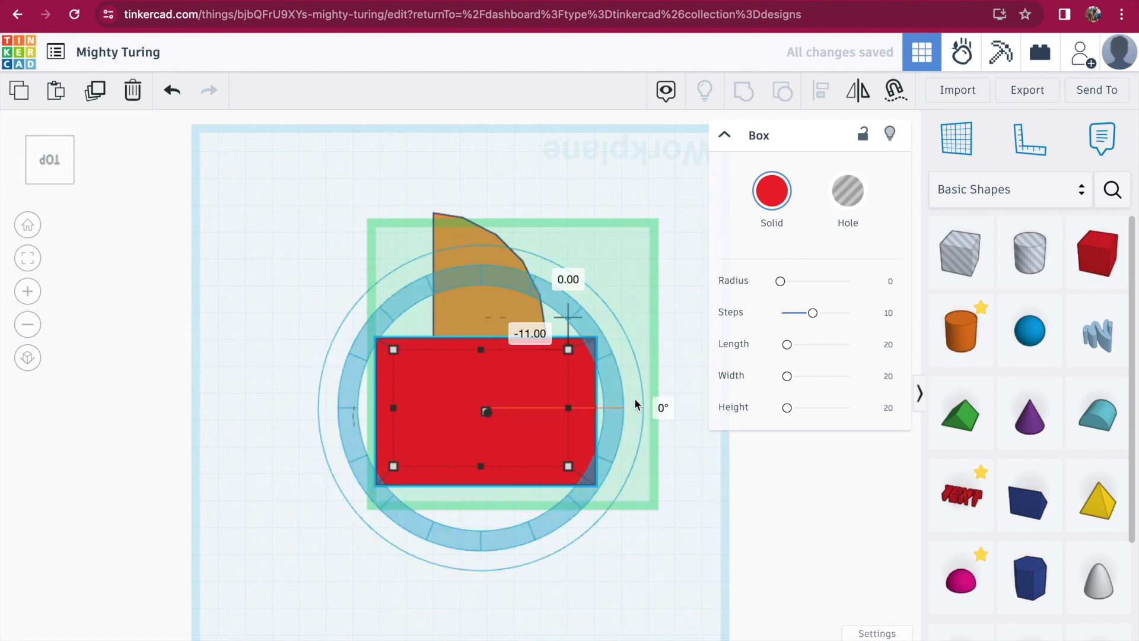
mouse_move(586, 381)
mouse_down()
mouse_move(586, 369)
mouse_move(587, 387)
mouse_up()
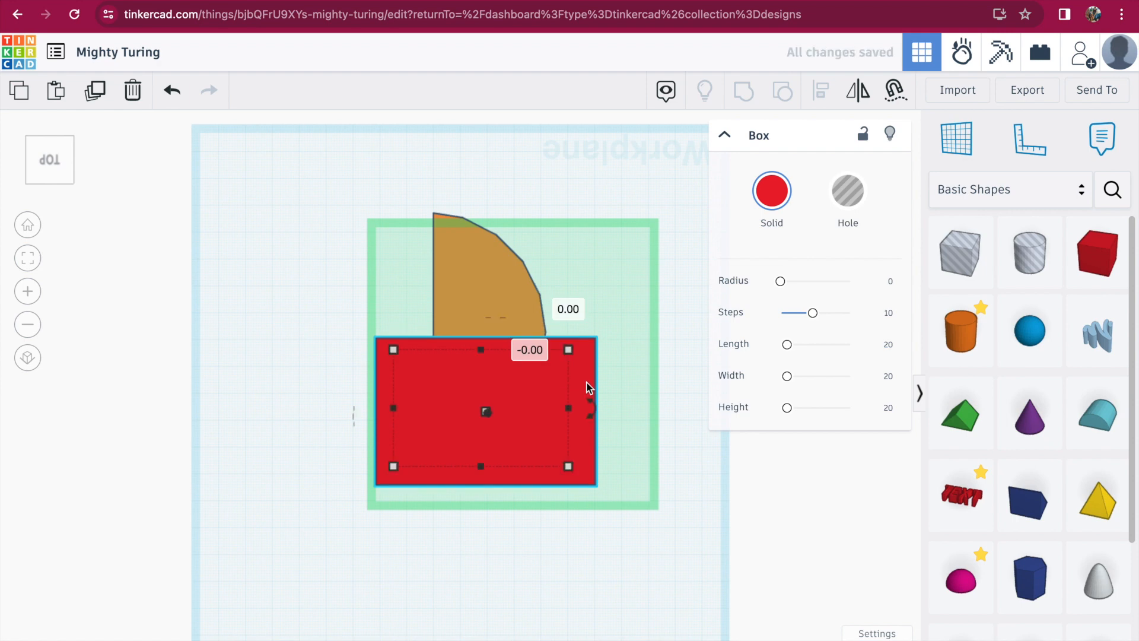
Step: Lower the box by about 30 mm through the half cylinder and turn it into a hole
drag(55, 169, 80, 158)
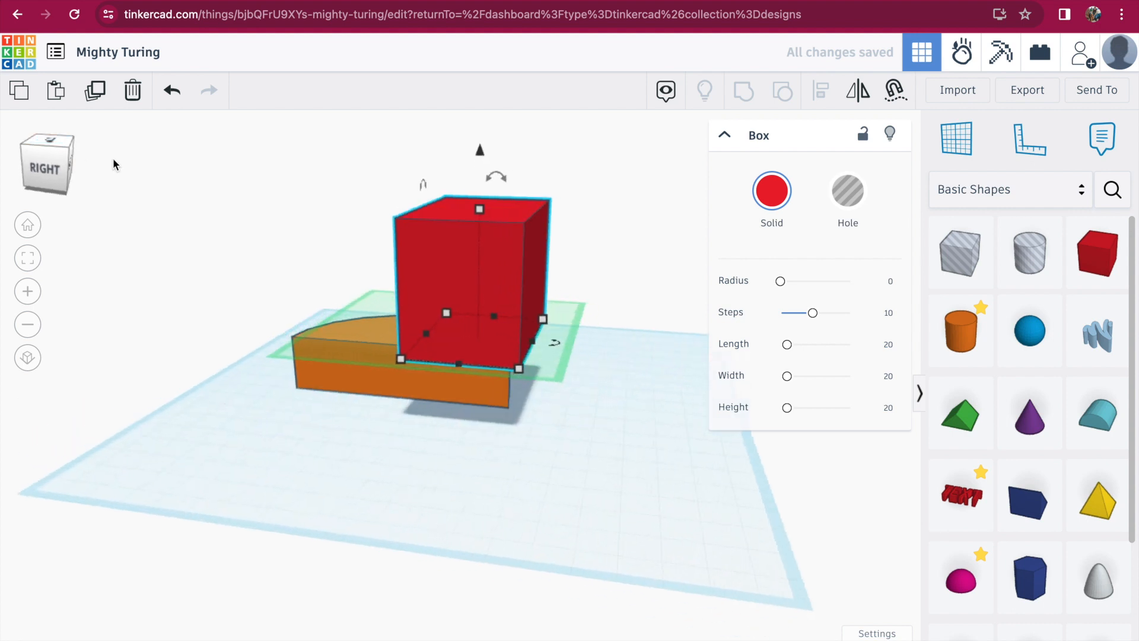
drag(482, 153, 486, 243)
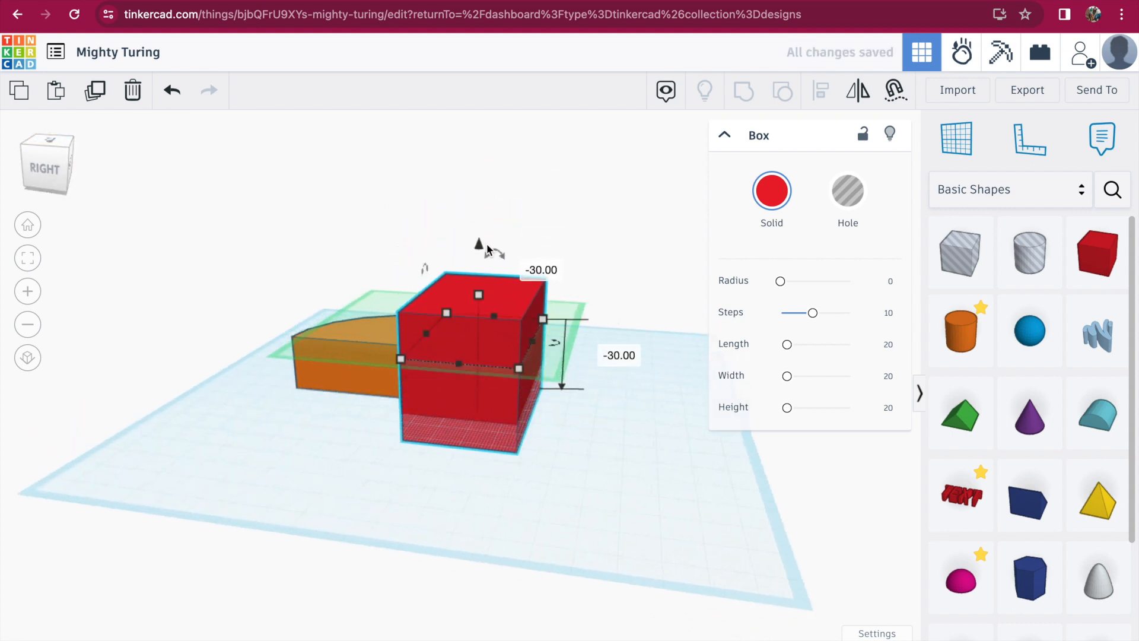
click(855, 203)
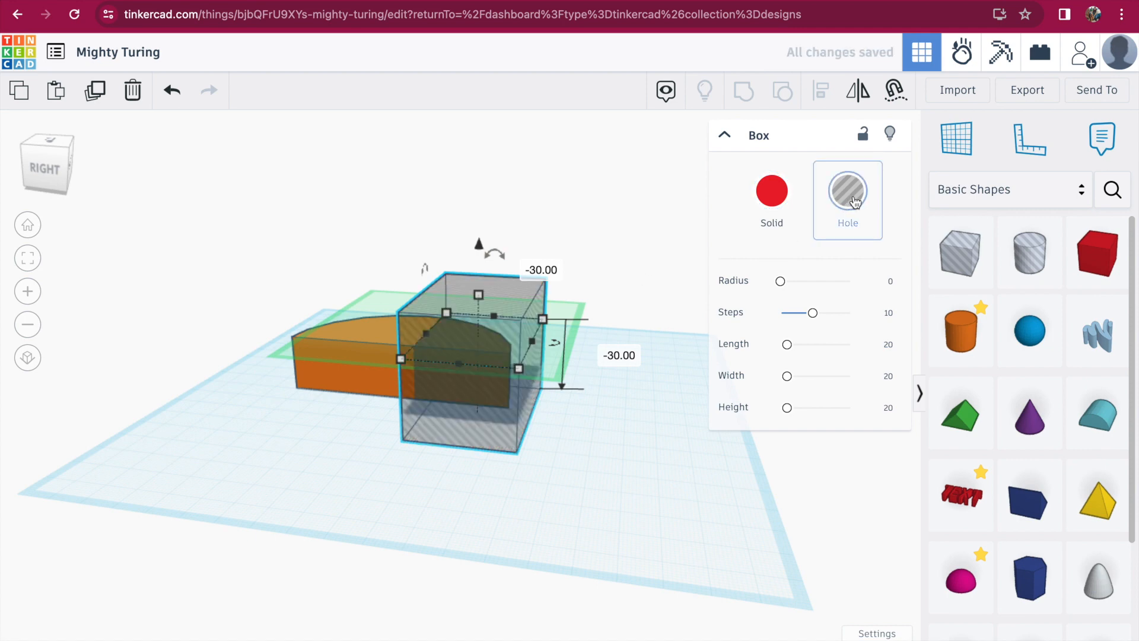
Step: Group the half cylinder with the box-shaped hole to leave a quarter-cylinder wedge
click(556, 217)
drag(260, 209, 586, 504)
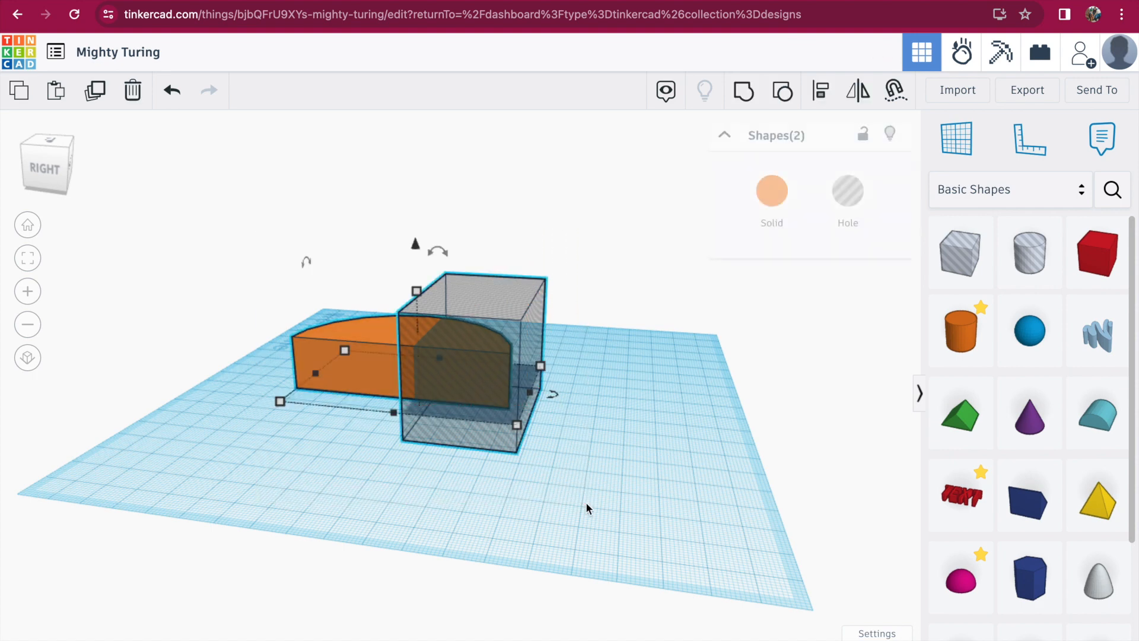
click(740, 95)
click(525, 219)
Step: Rotate the quarter-cylinder wedge by -90° so it stands upright
drag(63, 160, 123, 164)
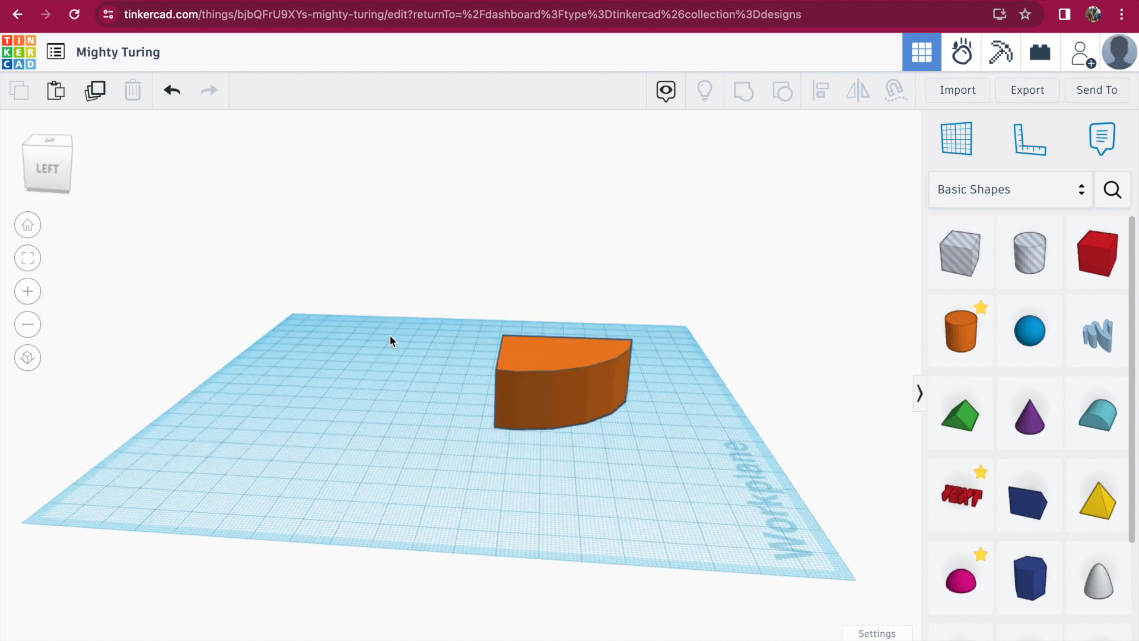
click(512, 363)
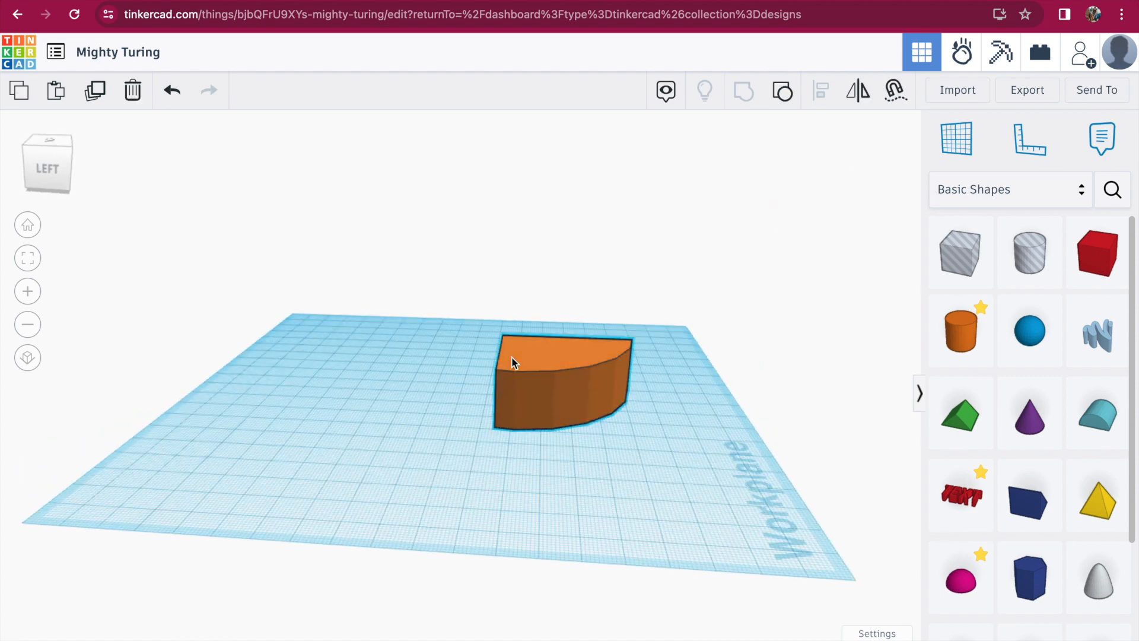
mouse_move(563, 321)
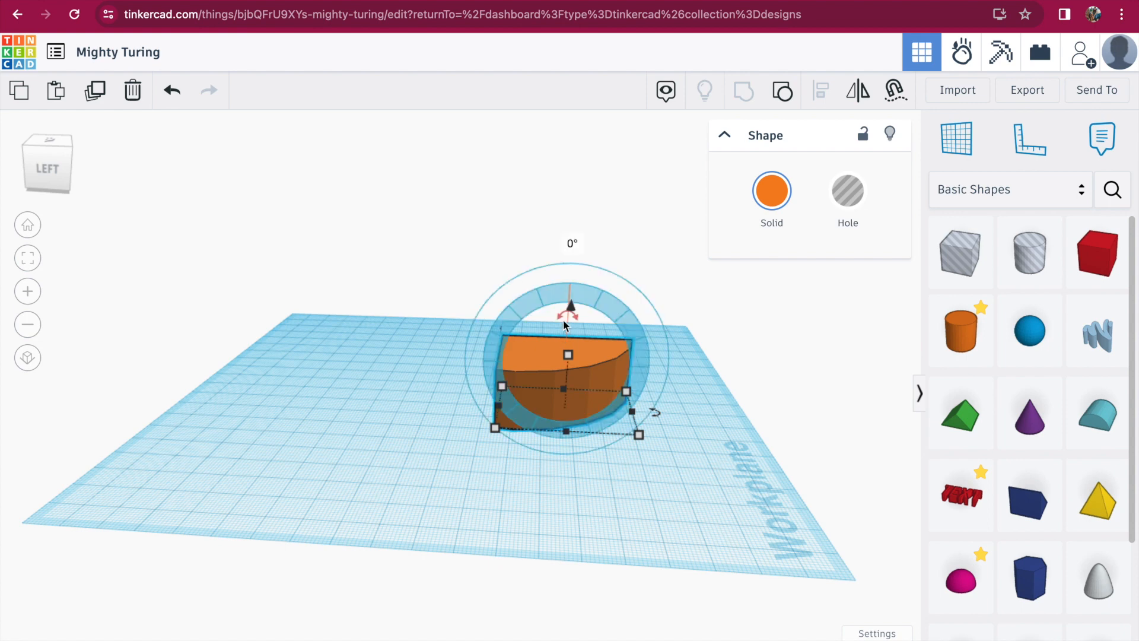
drag(563, 313, 469, 358)
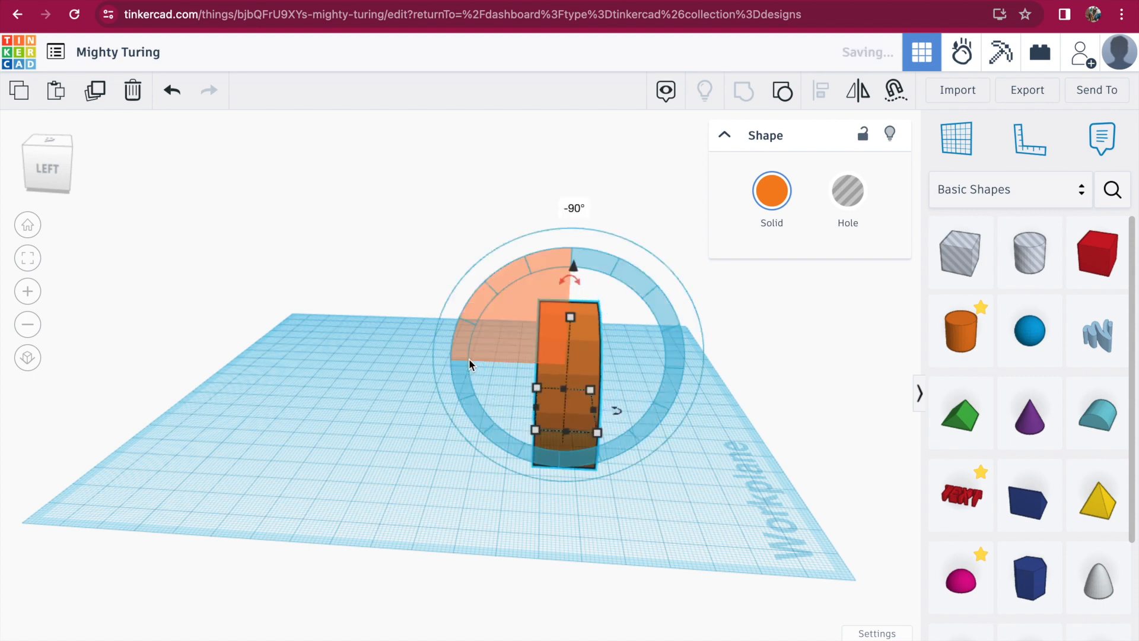
Step: Raise the upright wedge by about 14 mm so its base sits just above the workplane
click(455, 286)
click(63, 187)
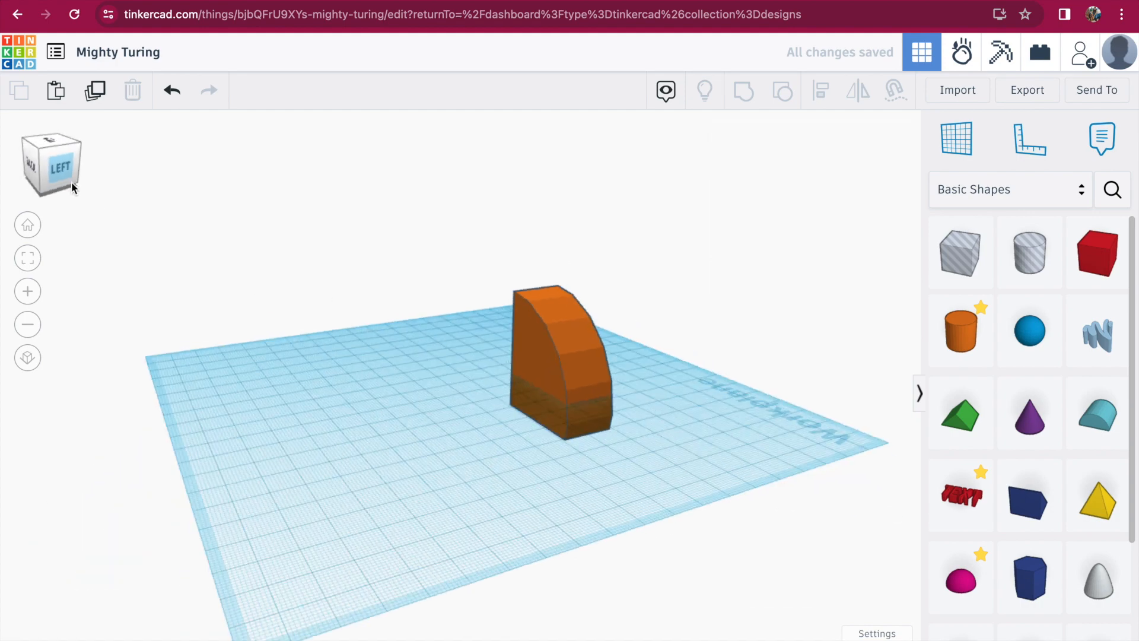
click(57, 183)
mouse_move(57, 186)
mouse_down()
mouse_move(38, 180)
mouse_move(50, 181)
mouse_up()
click(50, 181)
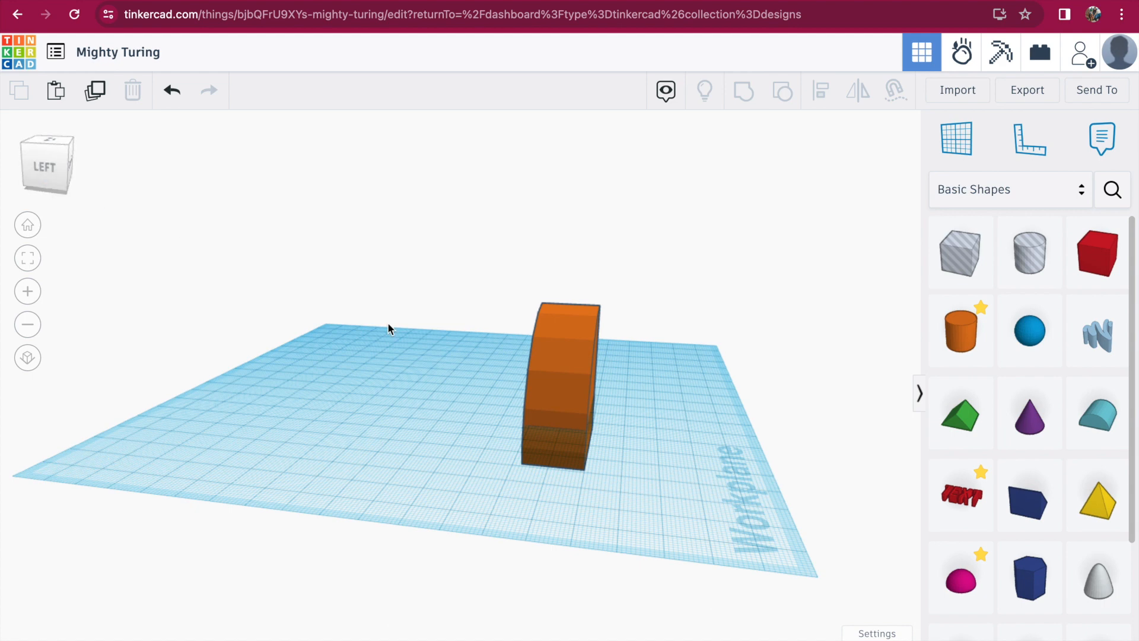
click(585, 360)
drag(568, 270, 569, 220)
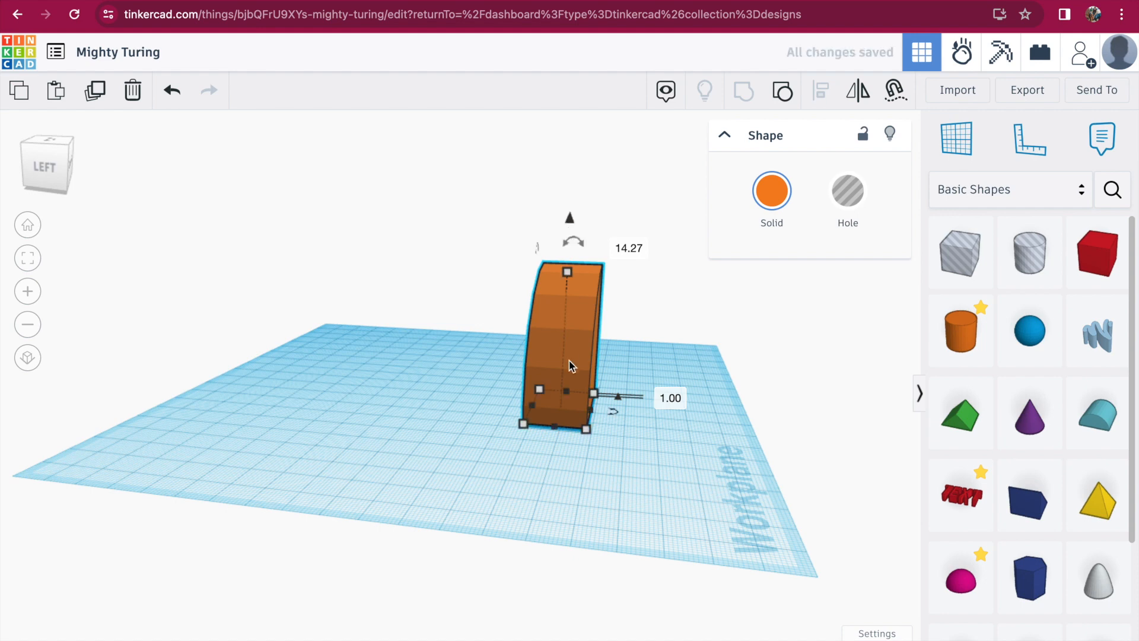
Step: Widen the wedge to 60 mm along its curved face
mouse_move(523, 425)
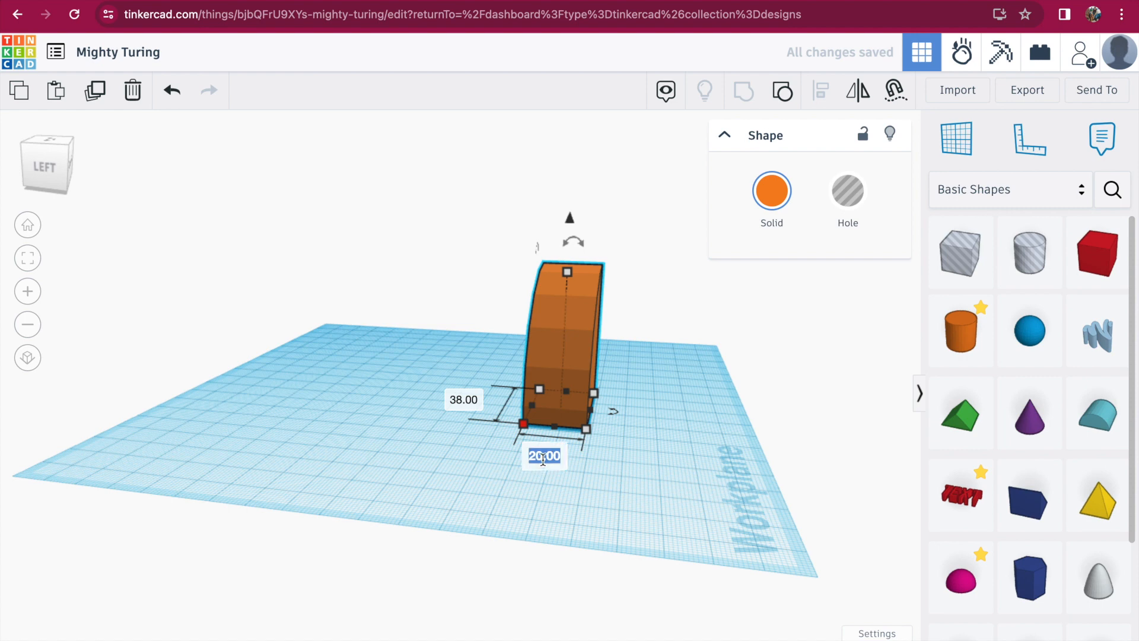
text(7)
text(0)
key(Return)
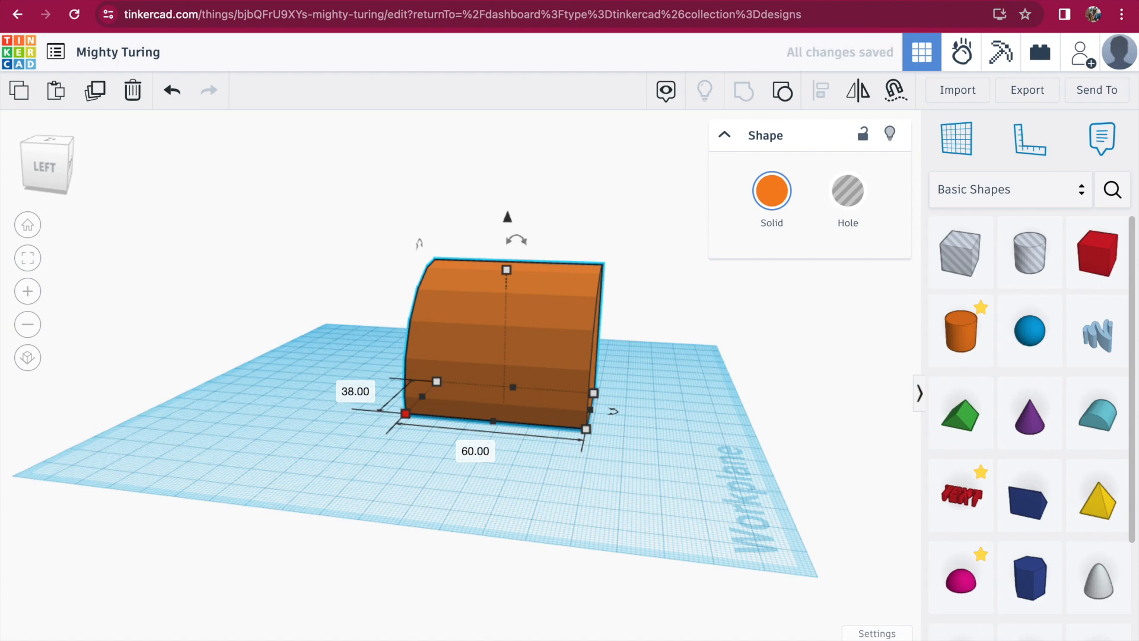
Step: Set the wedge's depth from its flat back to its curved front to 45 mm
drag(47, 166, 74, 169)
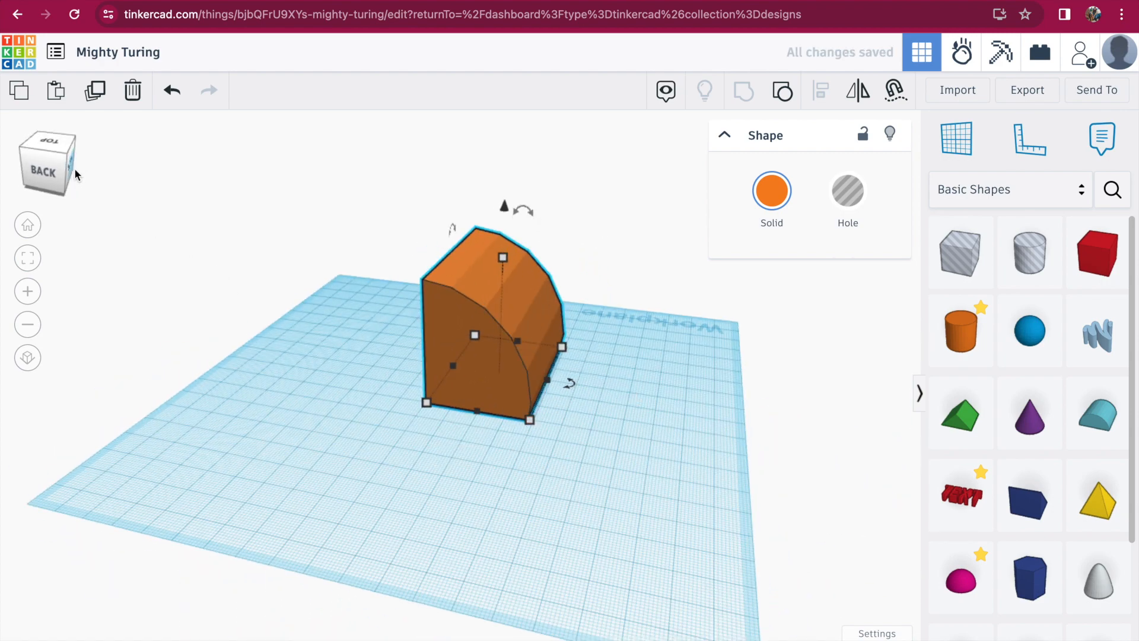
mouse_move(427, 403)
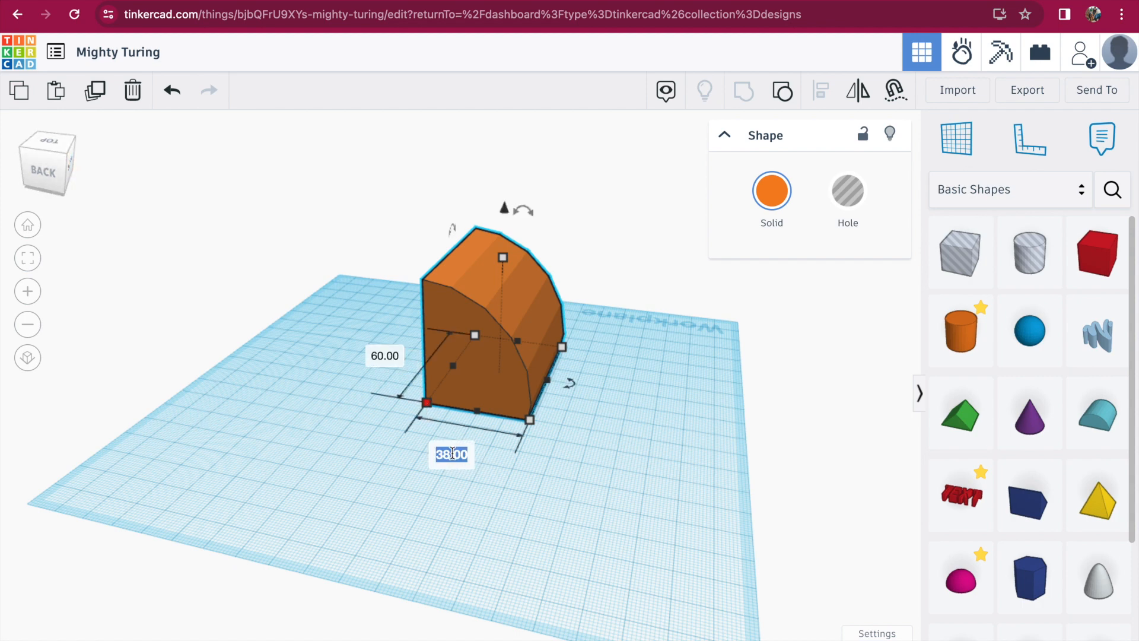
text(45)
key(Return)
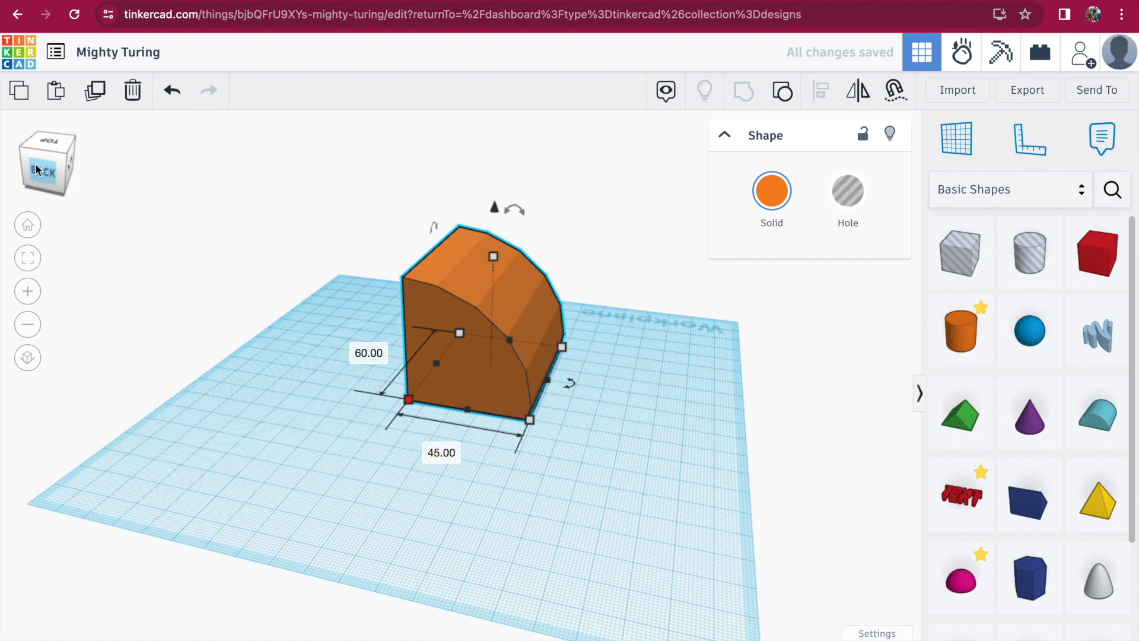
Step: Place a red box on top of the wedge, at one end of its flat back edge
mouse_move(36, 167)
mouse_down()
mouse_move(22, 177)
mouse_move(1, 161)
mouse_move(10, 173)
mouse_move(43, 174)
mouse_move(19, 173)
mouse_up()
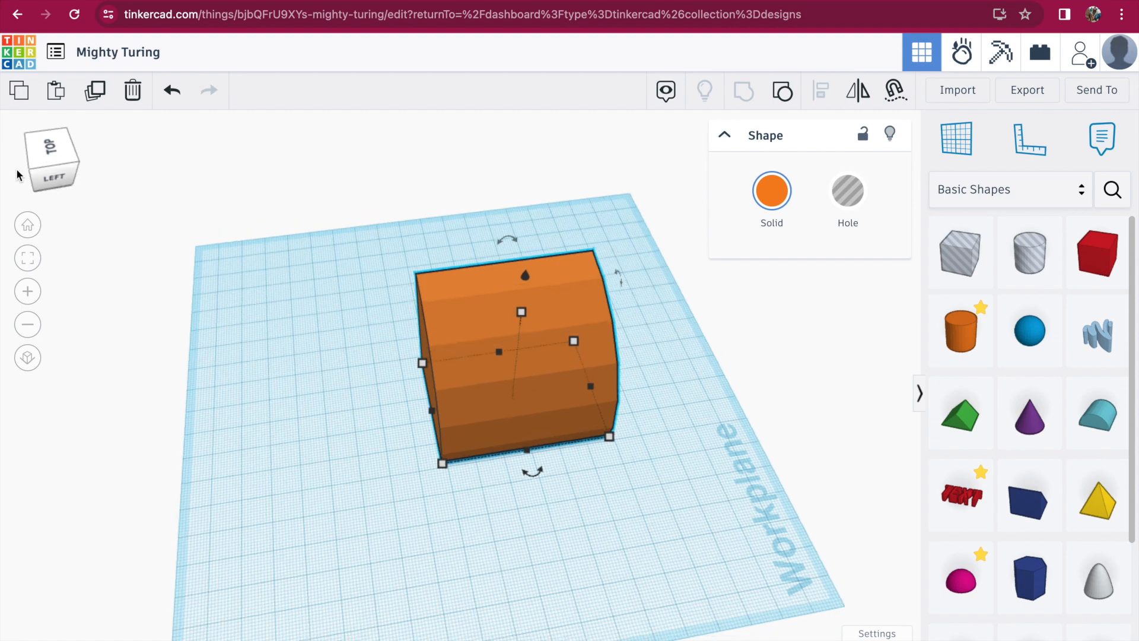
click(264, 272)
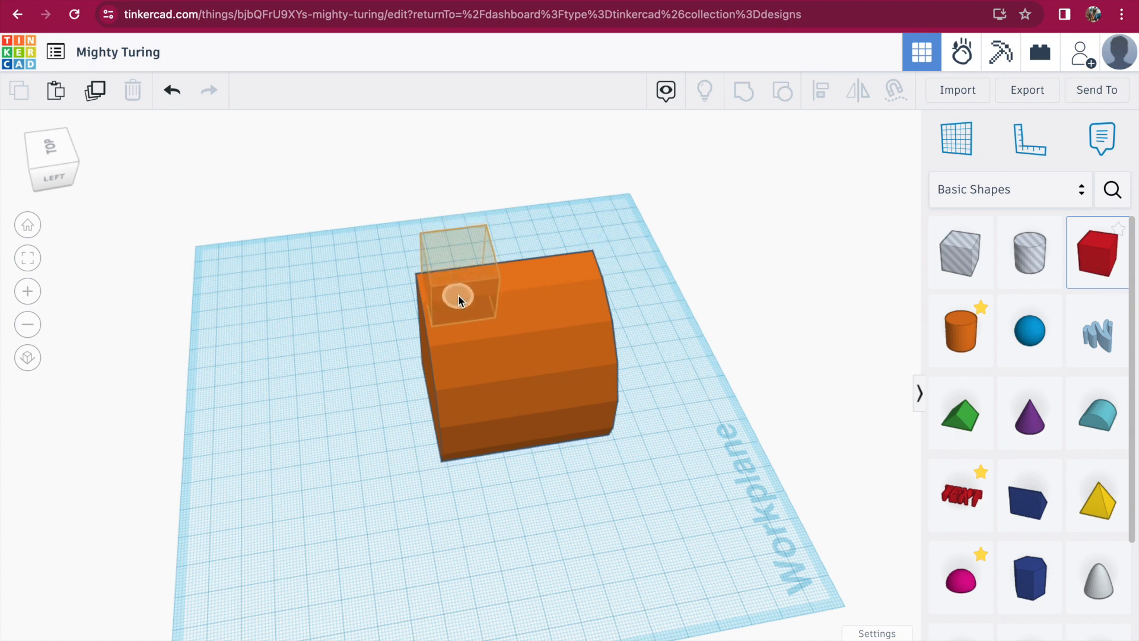
click(459, 296)
Step: Narrow the box across the wedge's depth, first to 15 mm and finally to 12 mm
drag(70, 166, 87, 166)
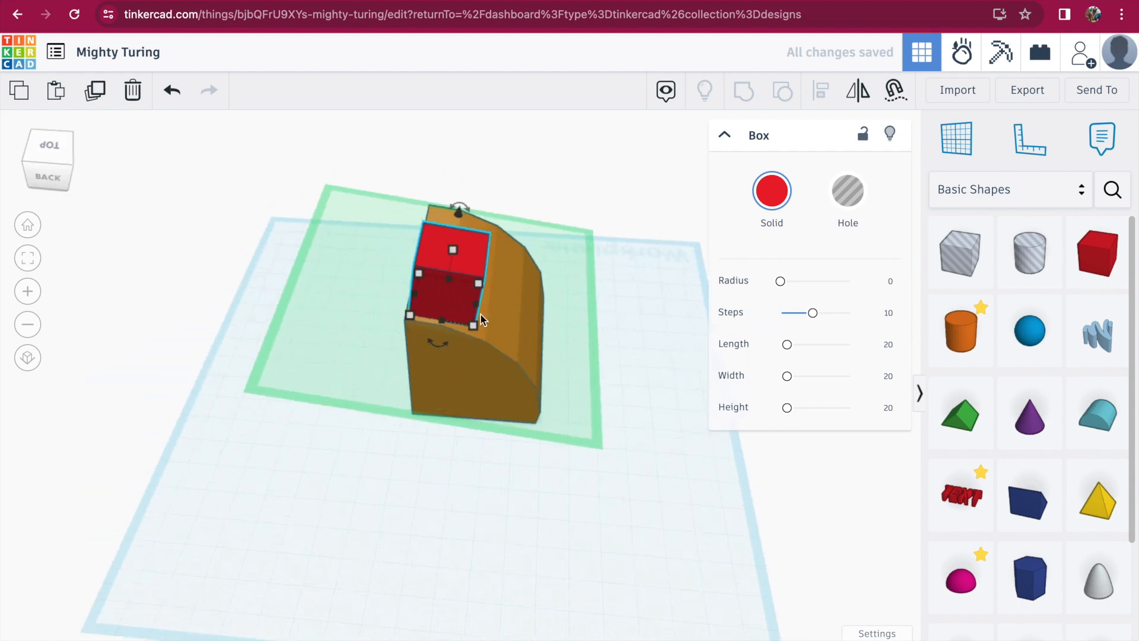
mouse_move(473, 325)
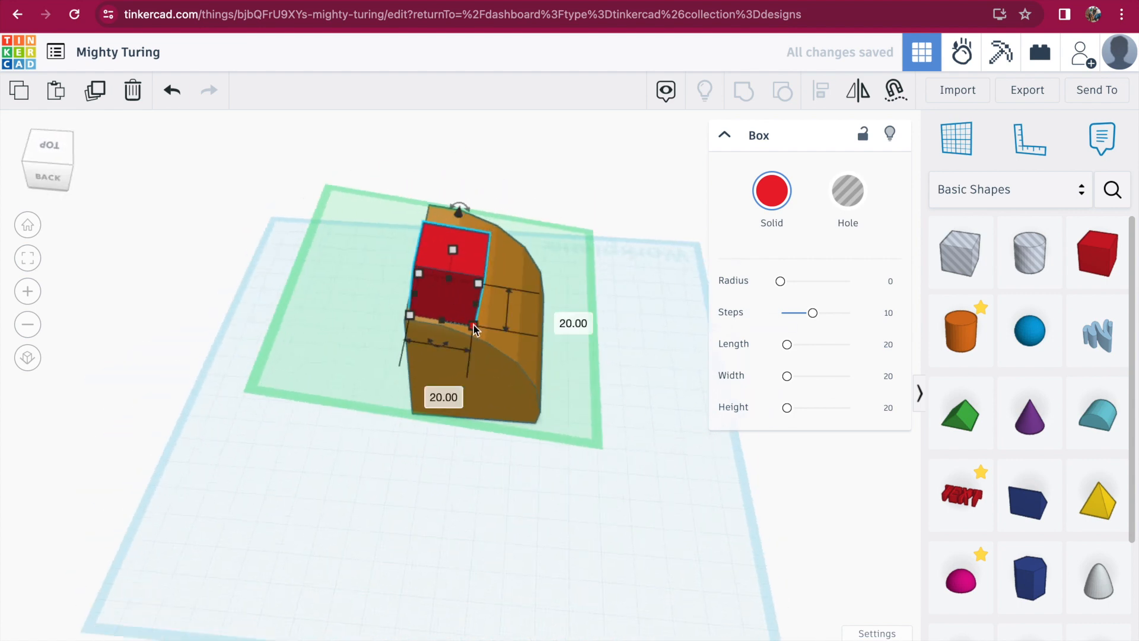
click(439, 392)
text(15)
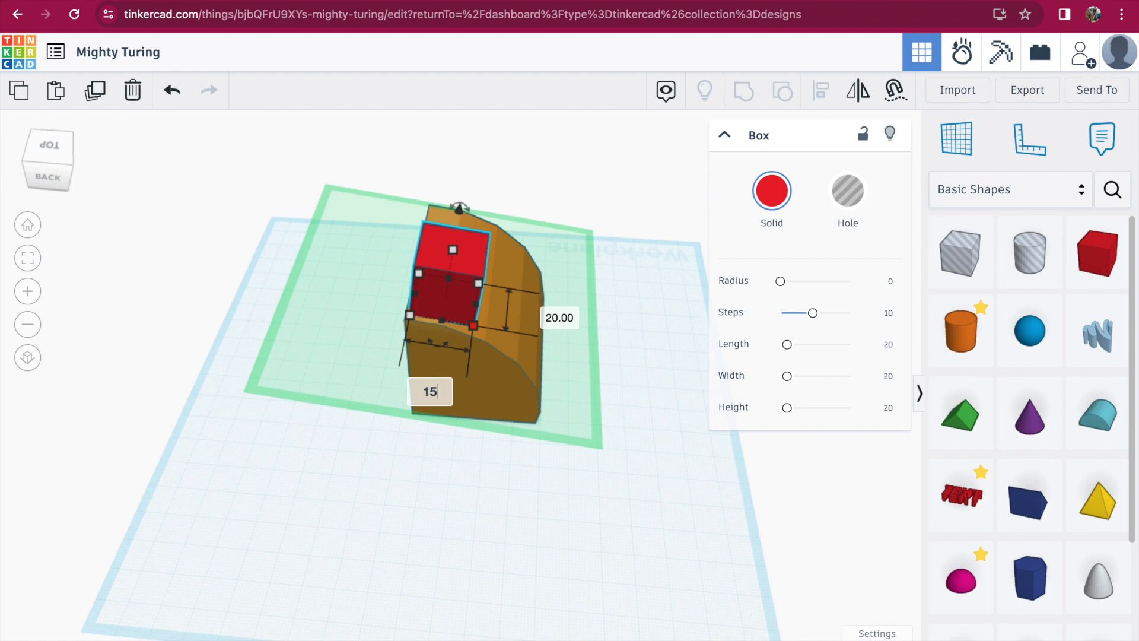
key(Return)
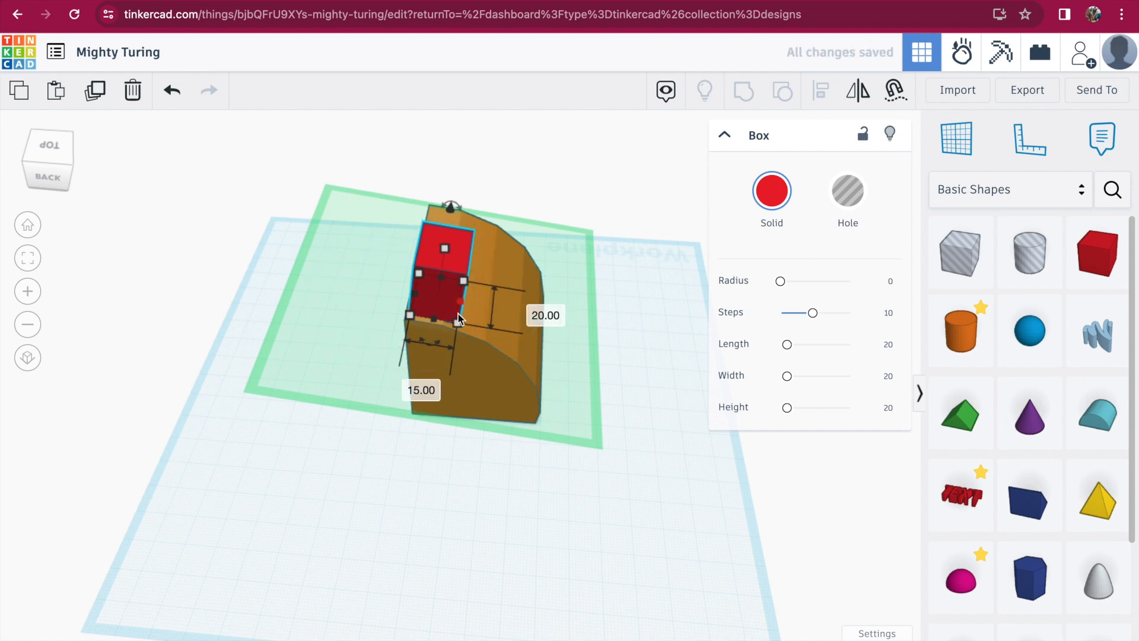
click(422, 391)
text(12)
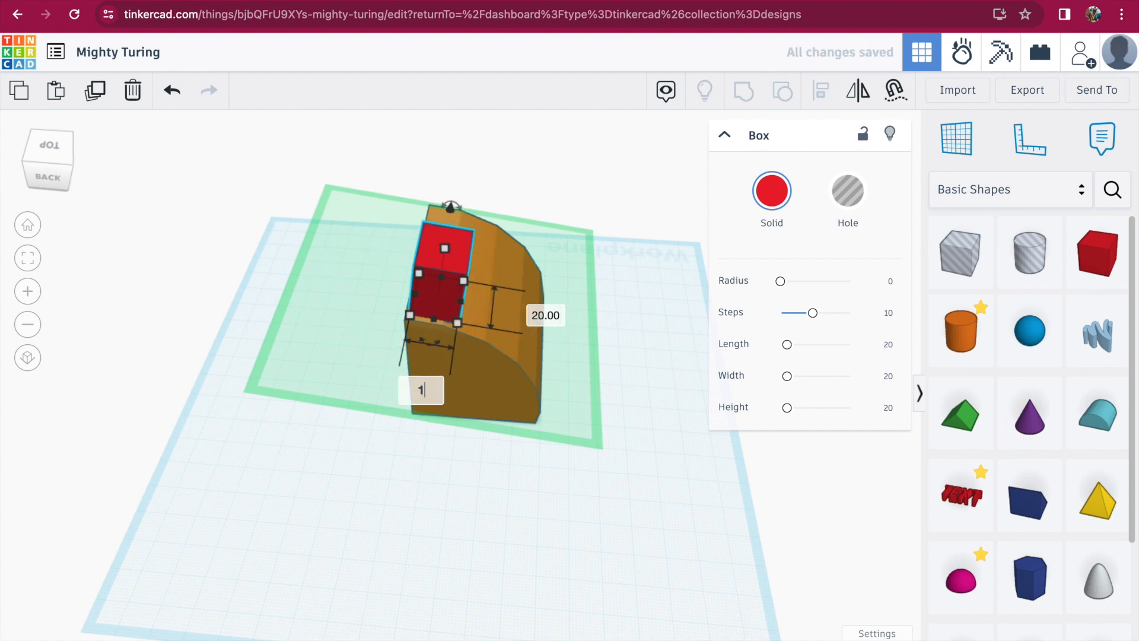
key(Return)
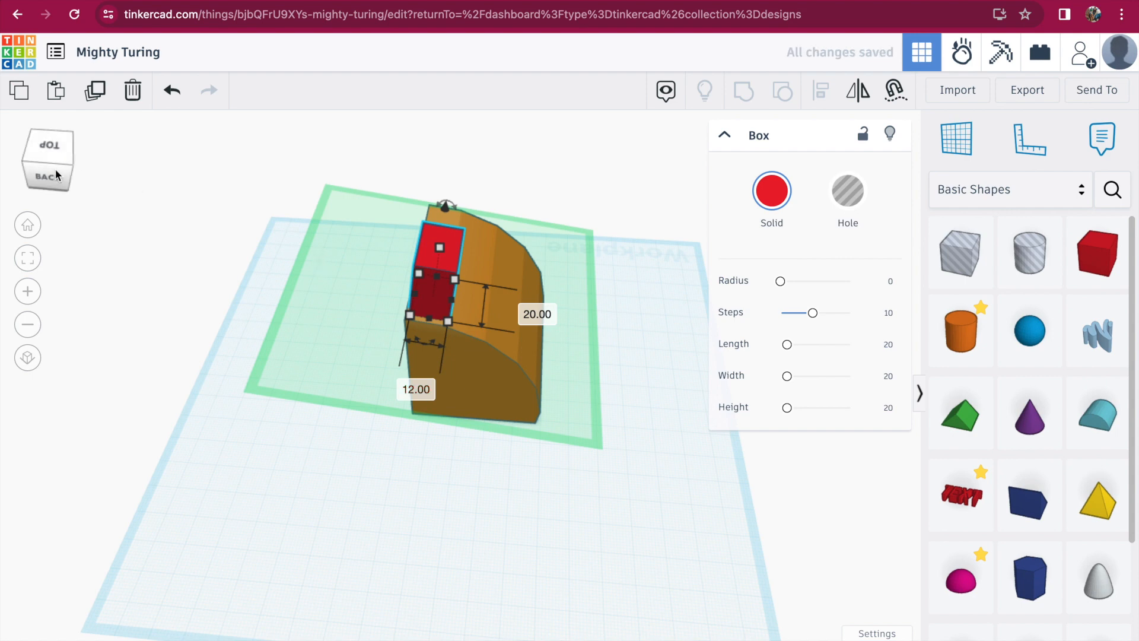
Step: Lengthen the box along the wedge's top edge, trying 40 mm and 55 mm and settling on 52 mm
drag(55, 169, 27, 180)
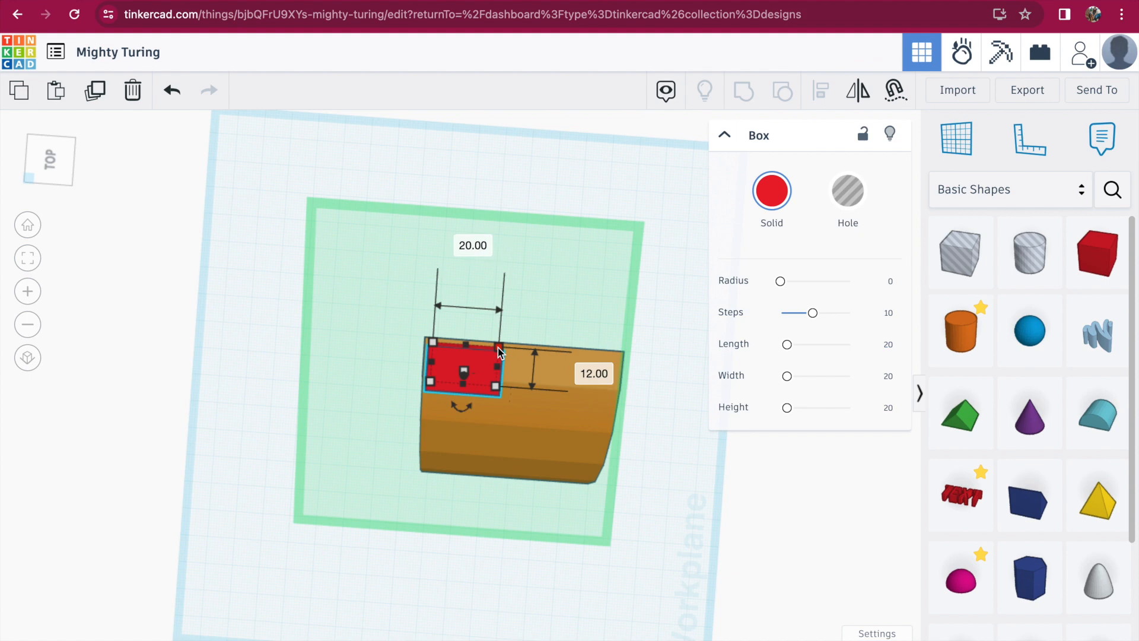
click(472, 243)
text(40)
key(Return)
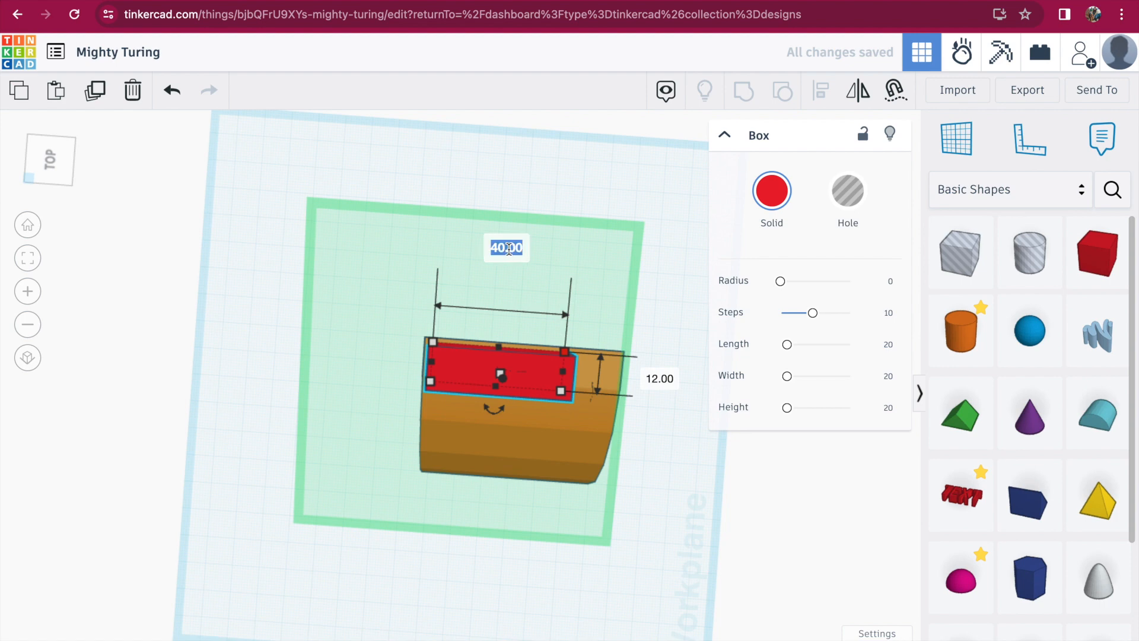
text(55)
key(Return)
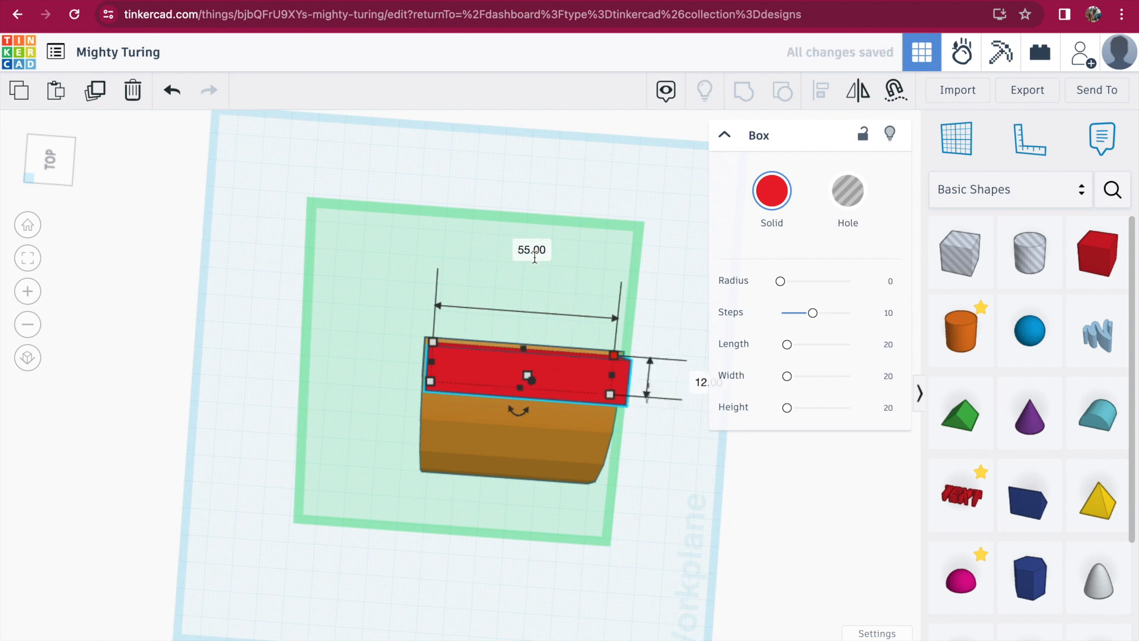
click(535, 257)
text(52)
key(Return)
Step: Check the wedge's width and set the box's length along it to 57 mm
mouse_move(58, 169)
mouse_down()
mouse_move(44, 157)
mouse_move(65, 158)
mouse_up()
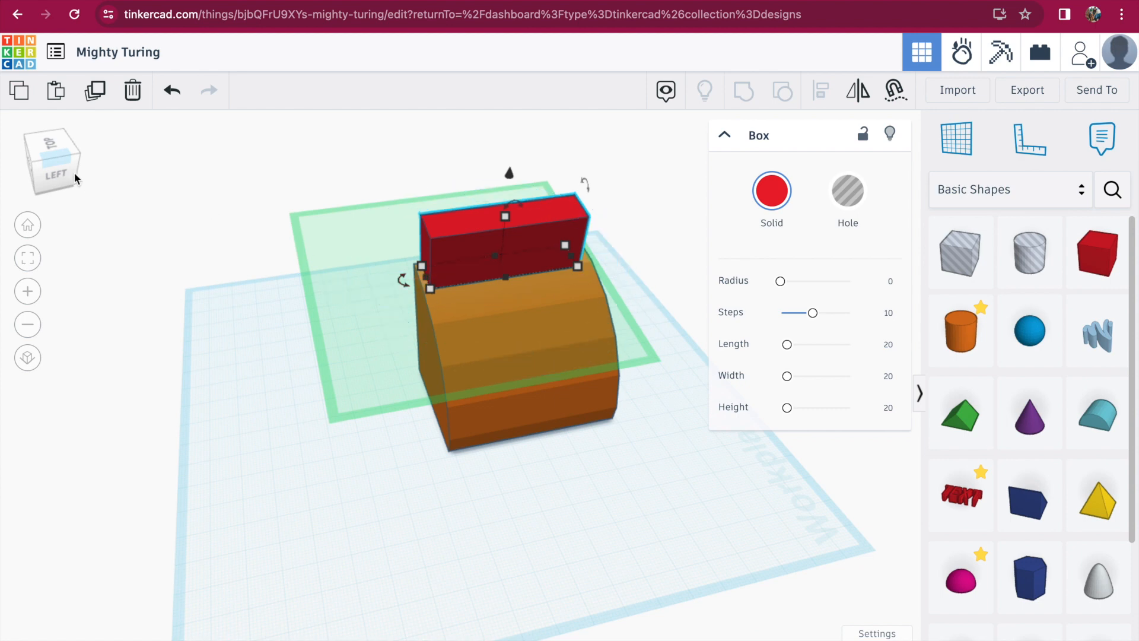
drag(67, 172, 51, 172)
click(51, 172)
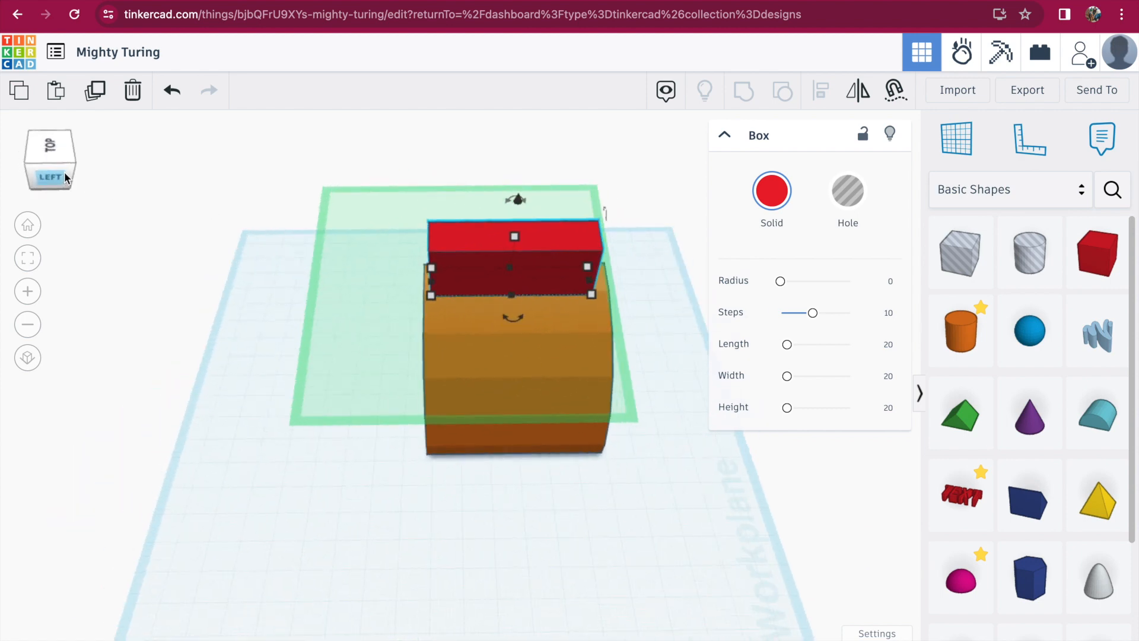
click(505, 399)
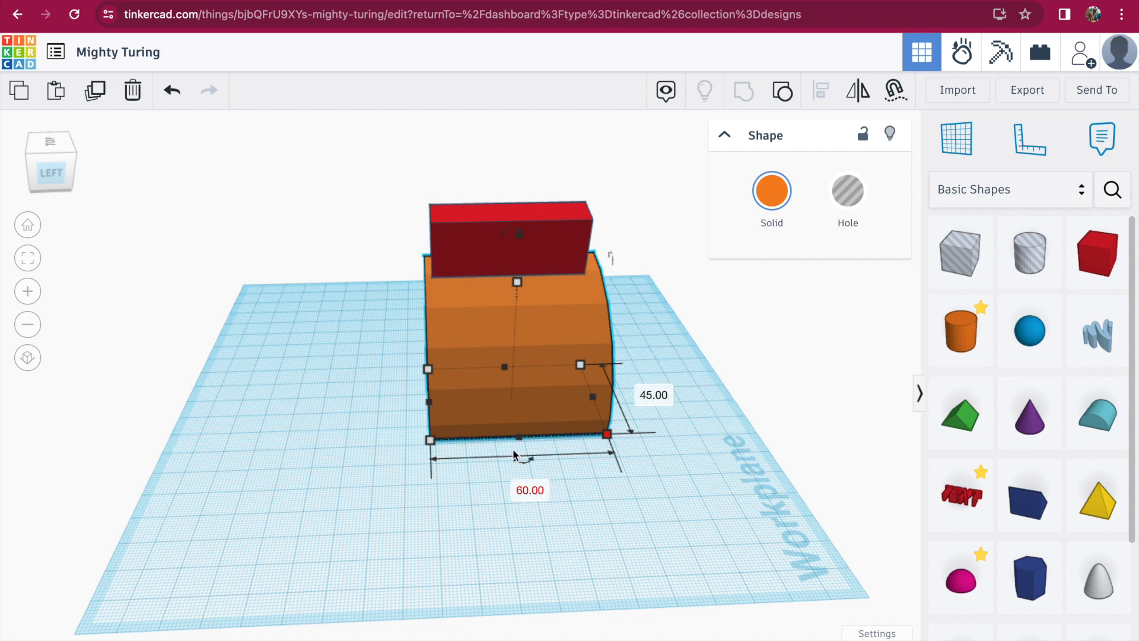
click(490, 256)
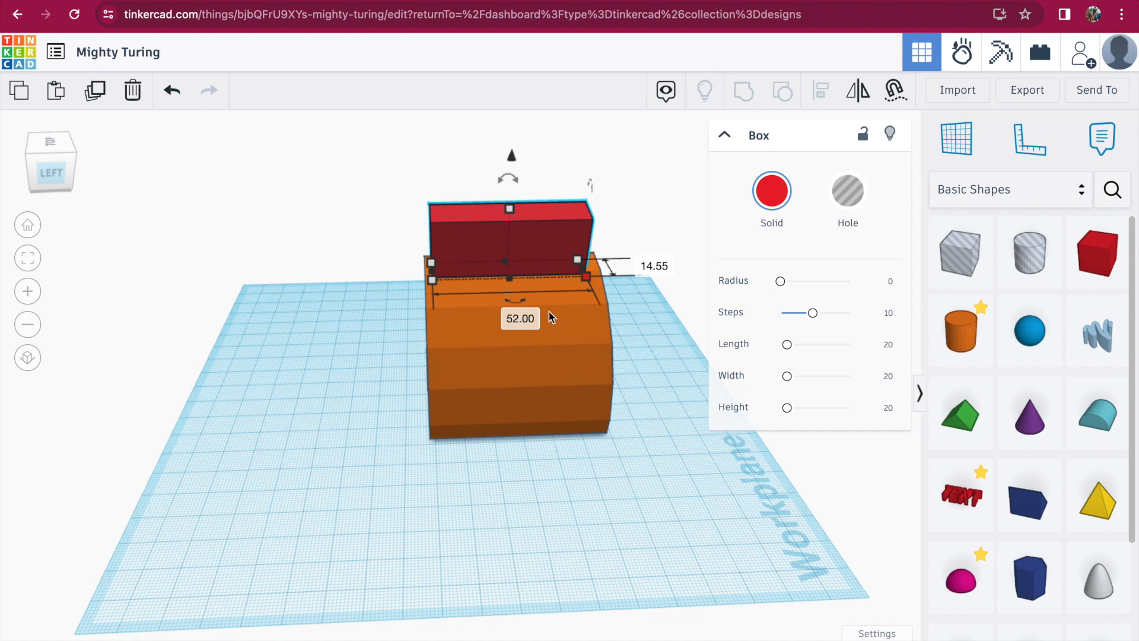
click(519, 322)
text(5)
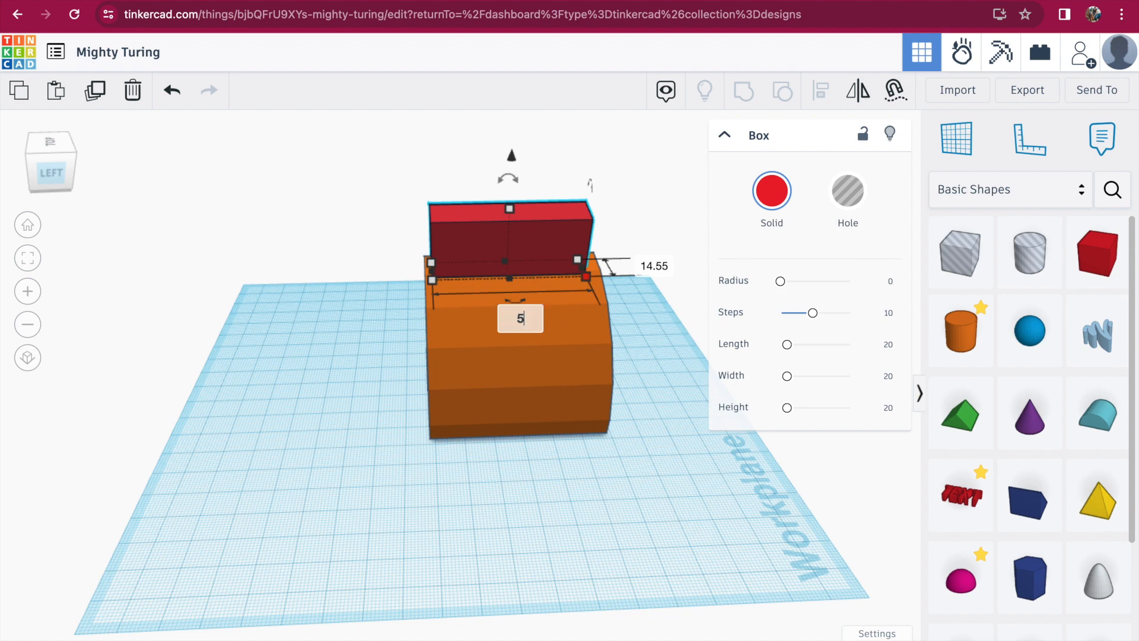
text(7)
key(Return)
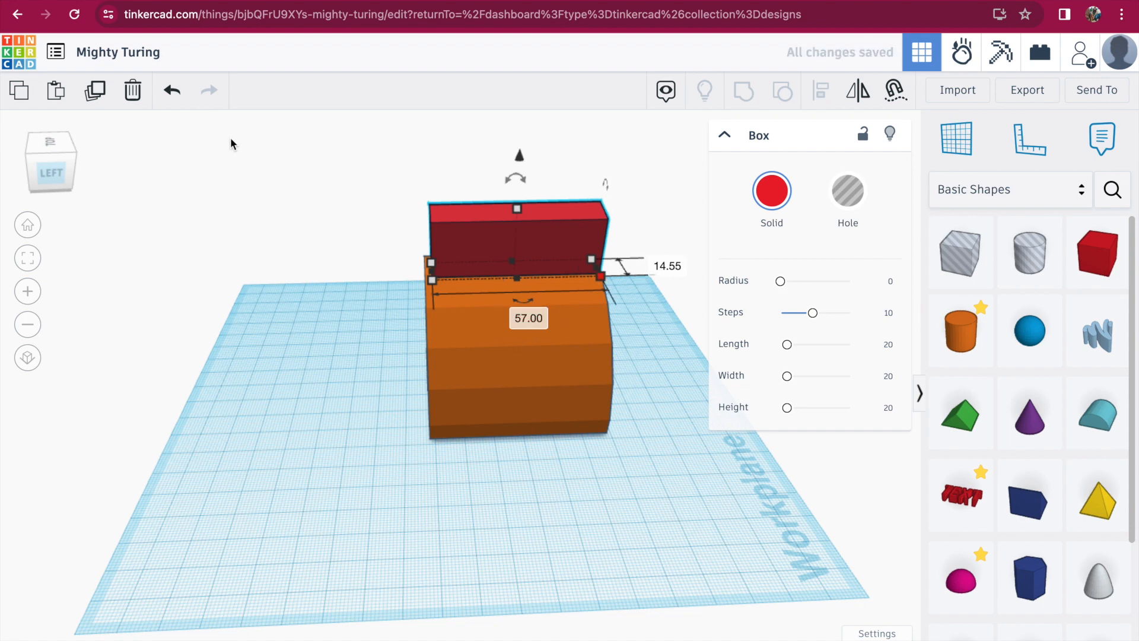
Step: Set the box's length along the wedge's top edge to 56 mm
click(49, 156)
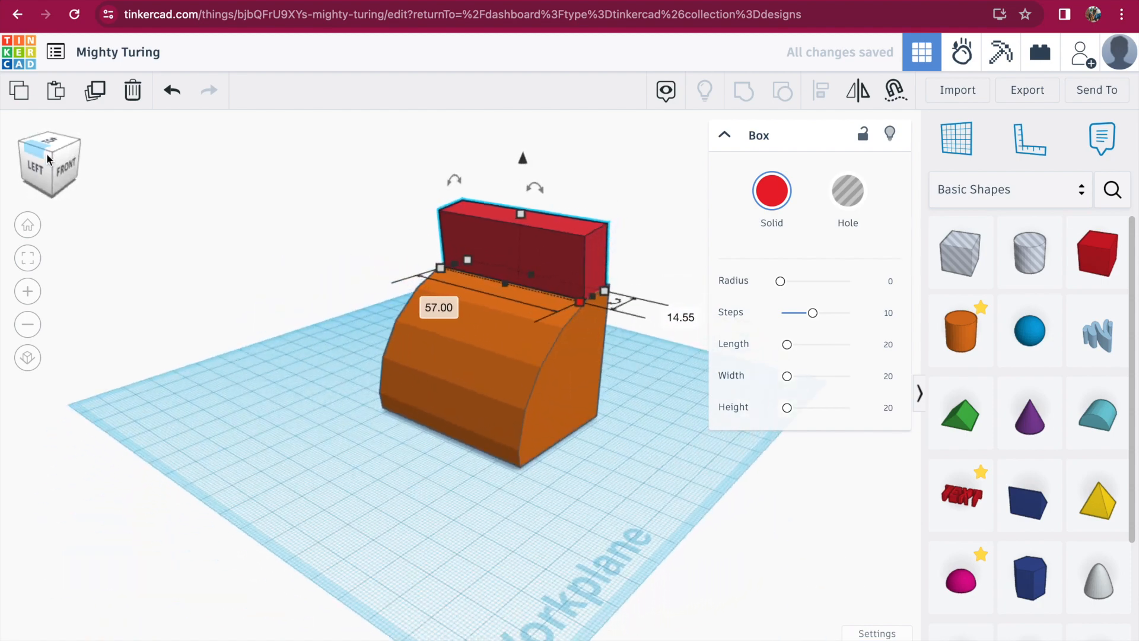
click(48, 159)
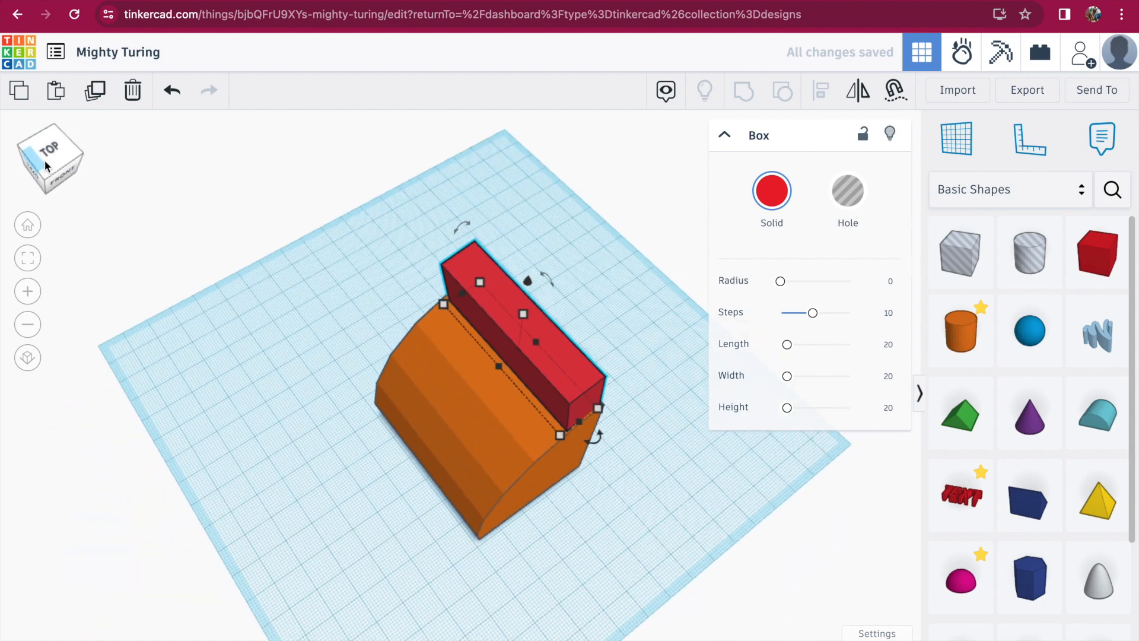
drag(44, 161, 51, 162)
mouse_move(596, 418)
click(464, 455)
text(56)
key(Return)
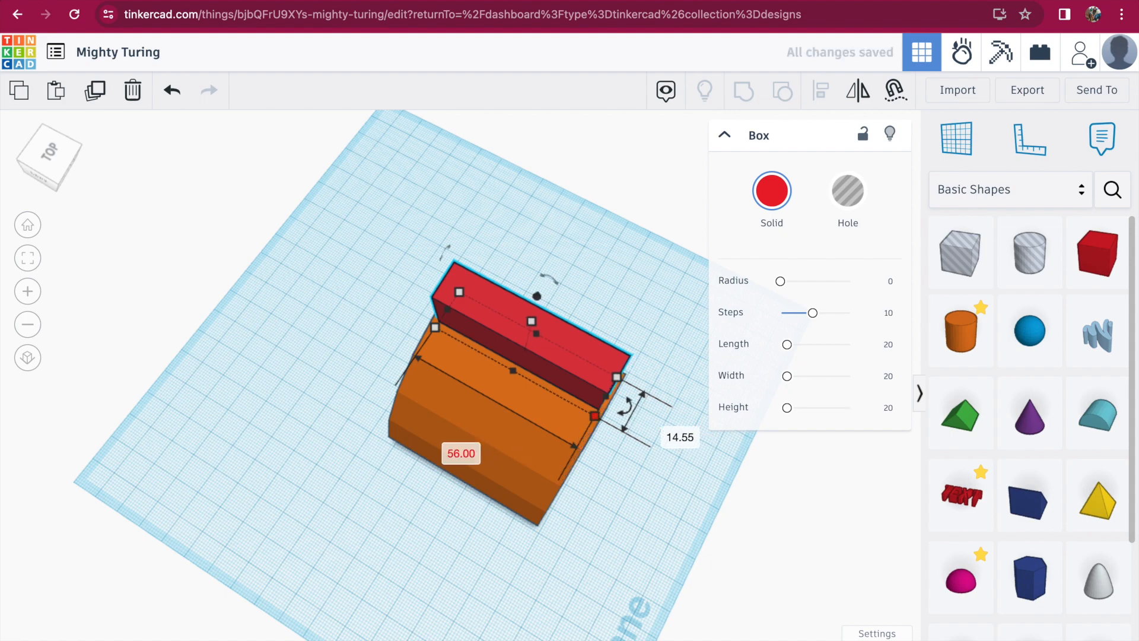
Step: Set the box's thickness across the wedge's depth to 13 mm
drag(63, 171, 38, 171)
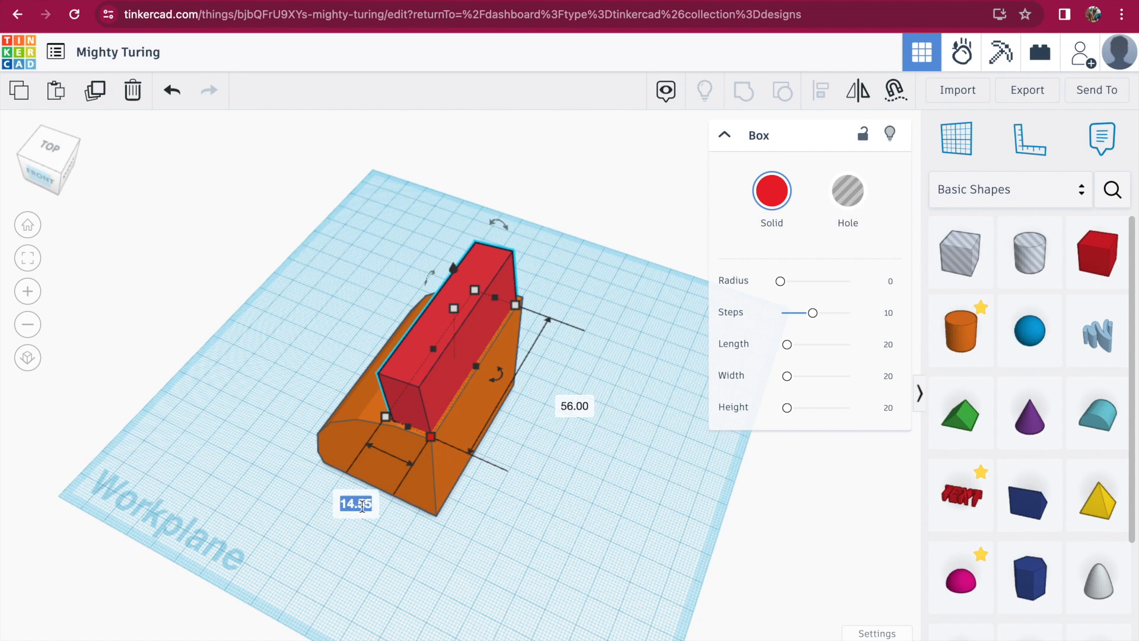
text(13)
key(Return)
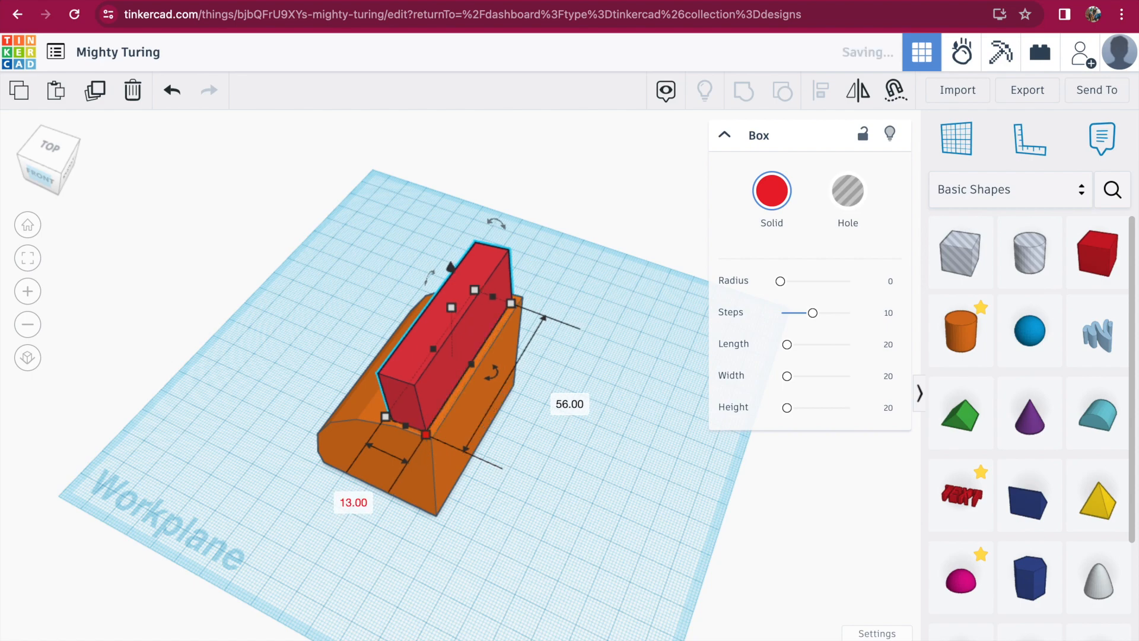
drag(43, 159, 102, 155)
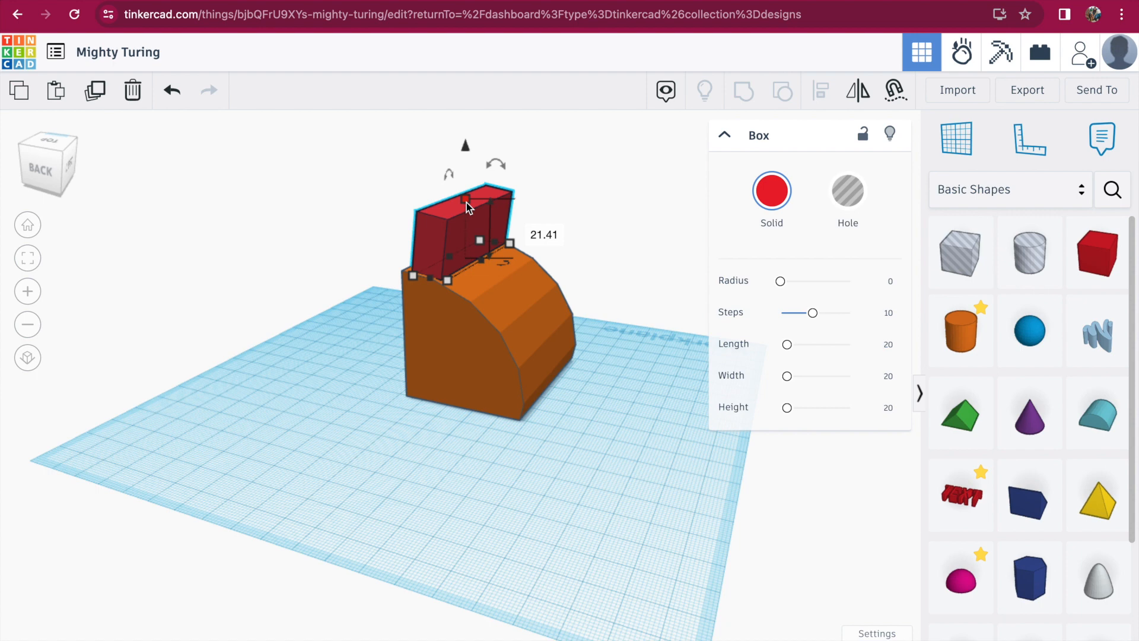
Step: Check the wedge's height and set the height of the box on its top edge to 43 mm
click(418, 320)
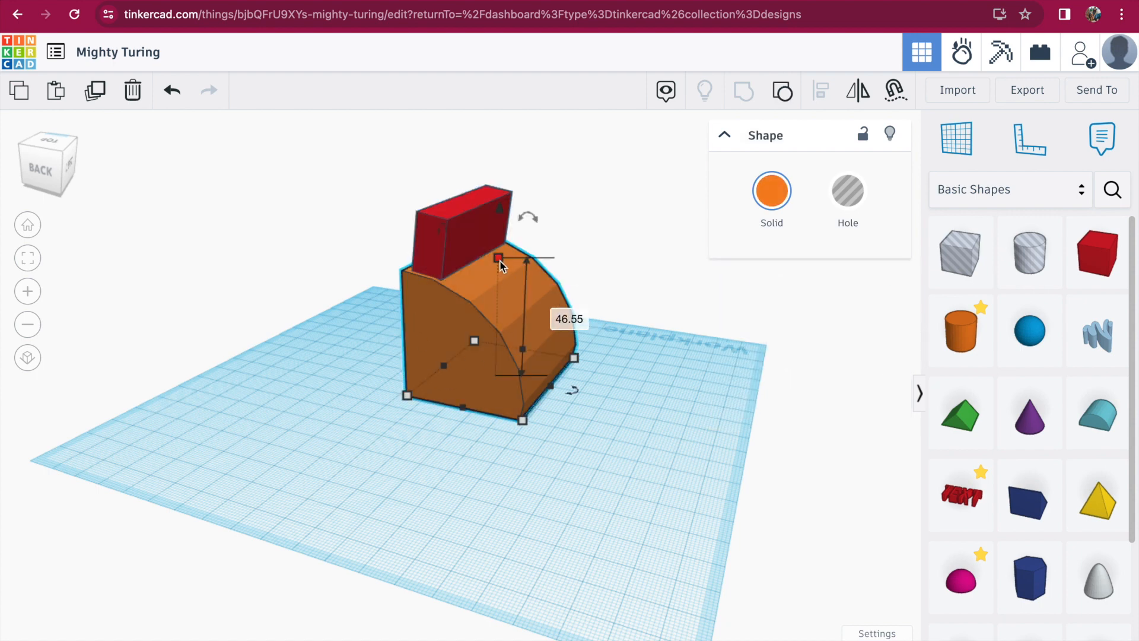
click(452, 250)
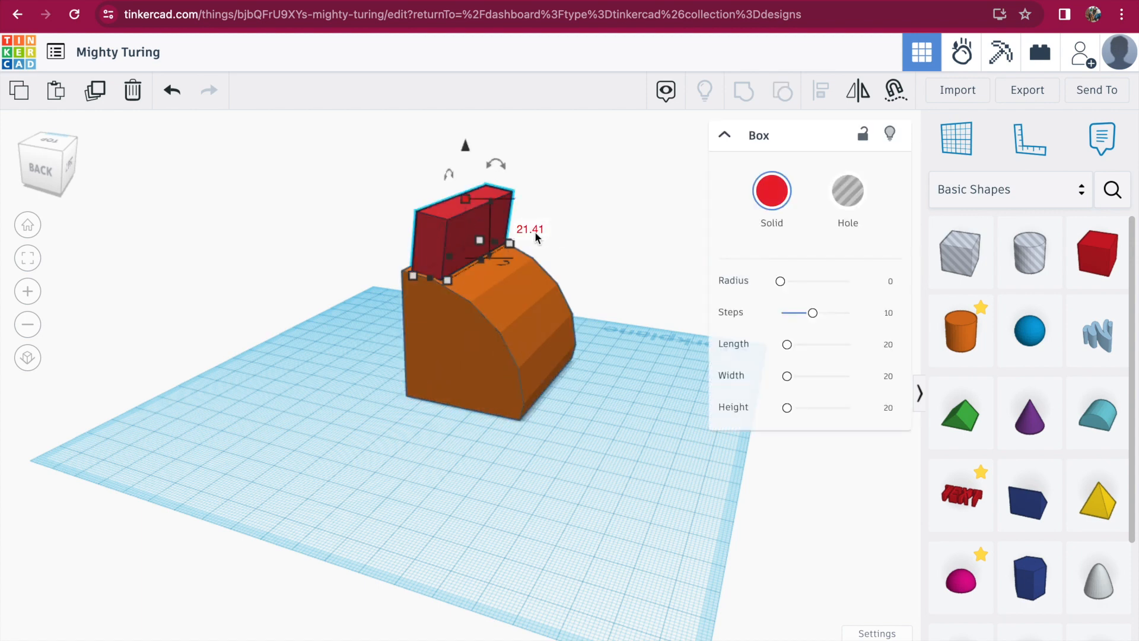
text(43)
key(Return)
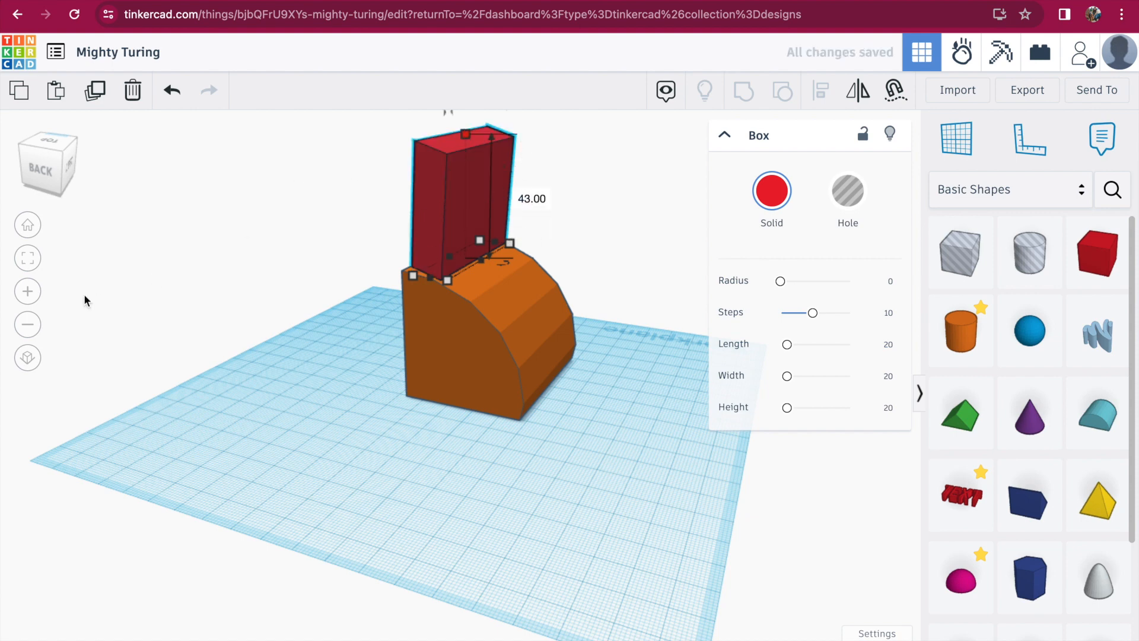
Step: Lower the box 37.81 mm into the wedge so its base sits 8 mm above the workplane
click(38, 324)
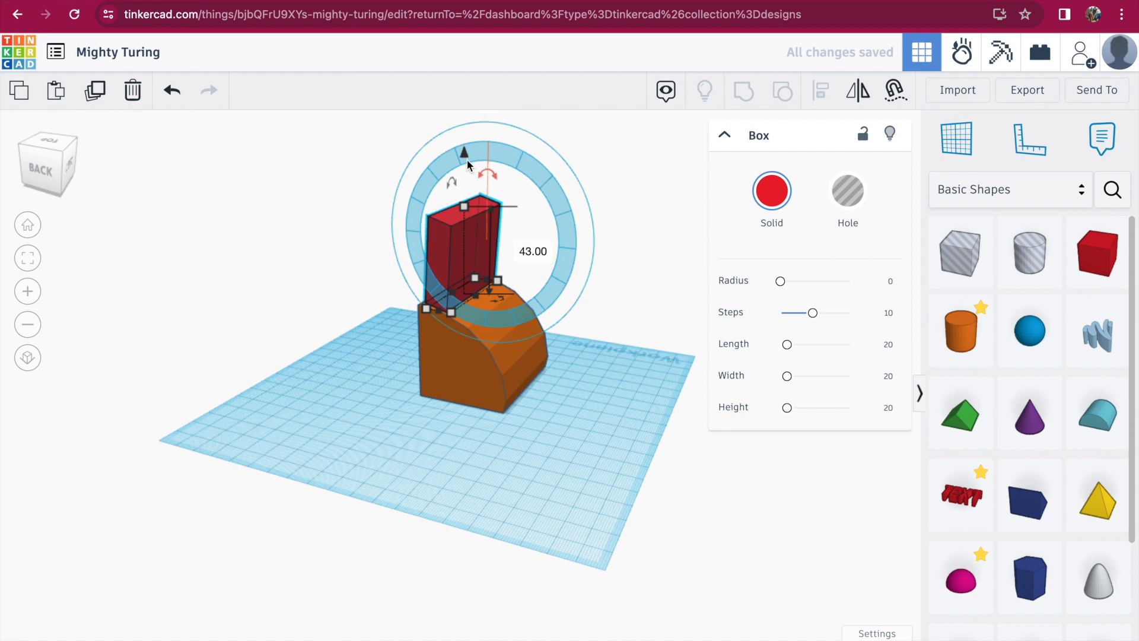
drag(464, 153, 456, 236)
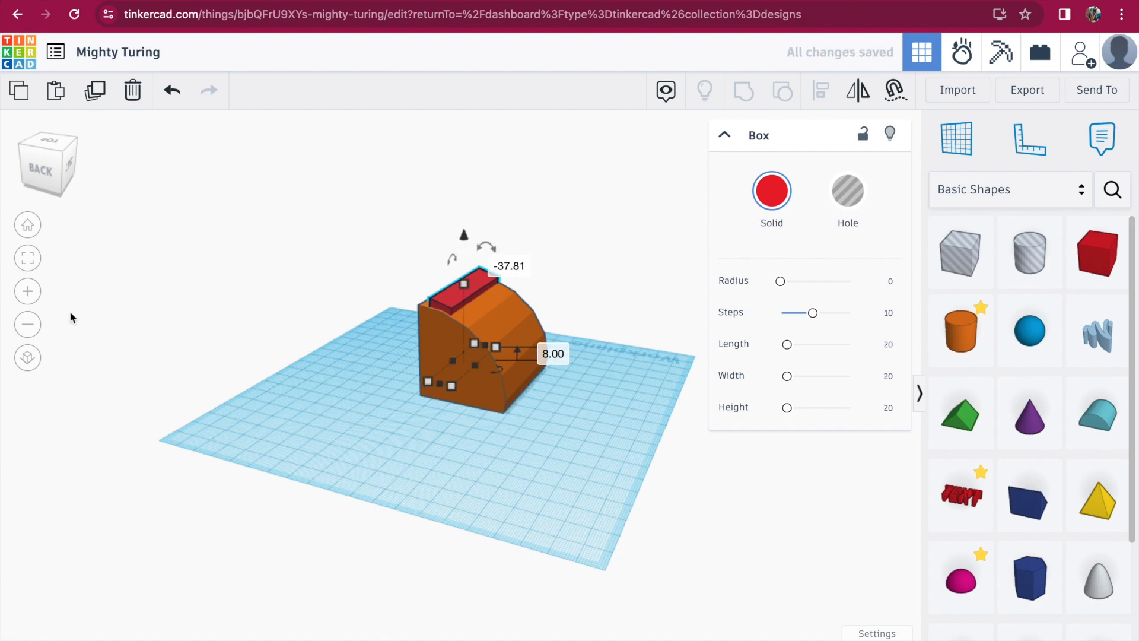
click(28, 291)
click(28, 292)
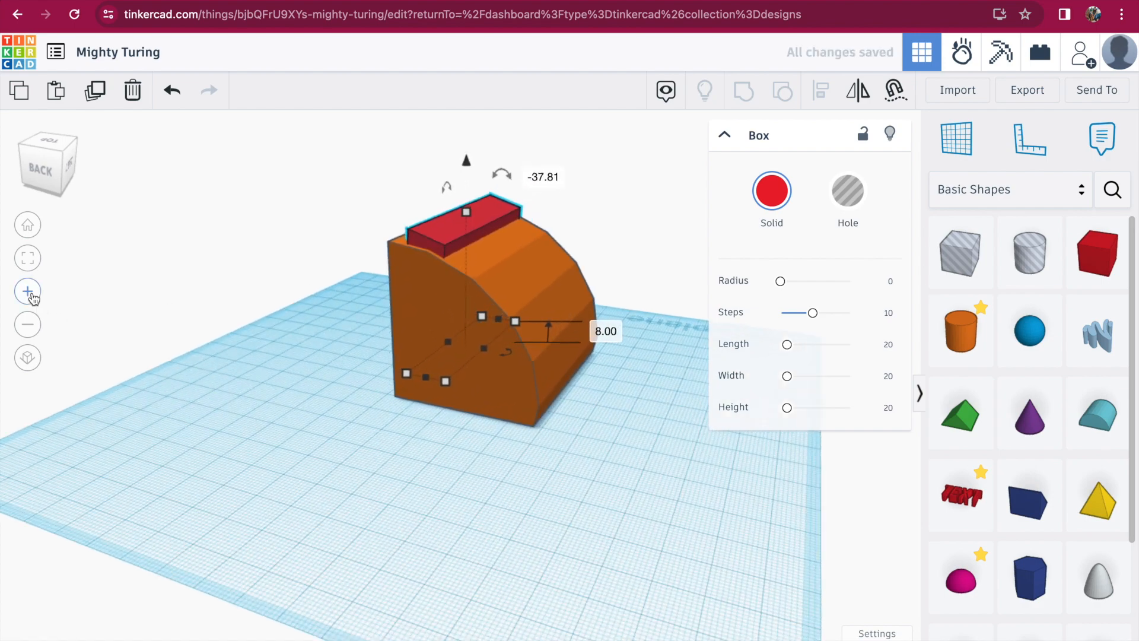
click(31, 295)
click(33, 297)
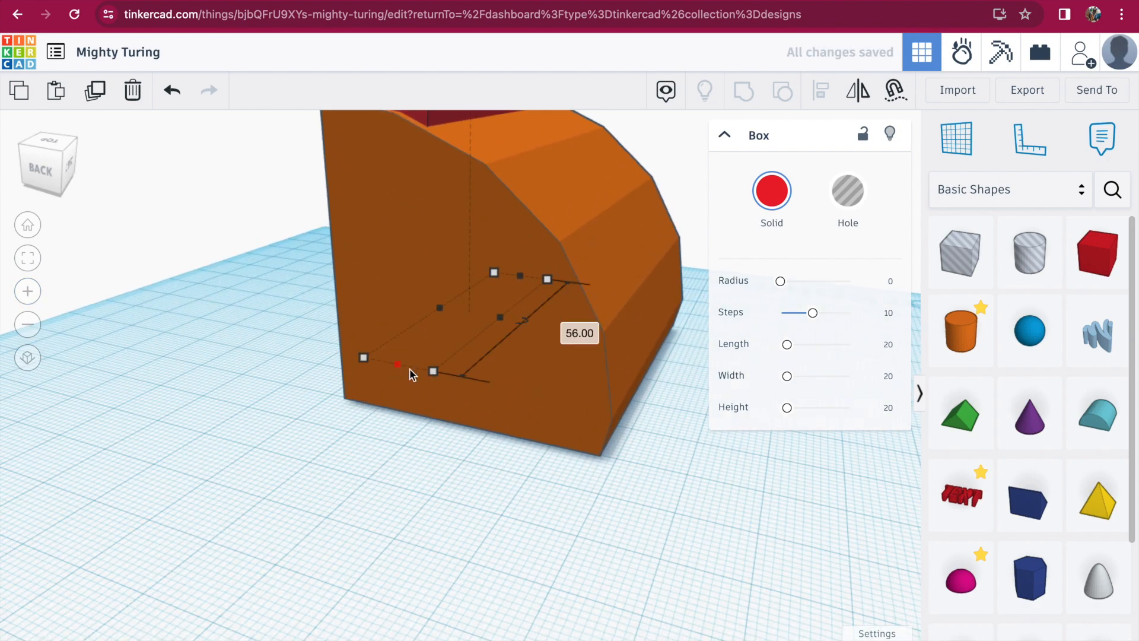
Step: Raise the box's height to 52 mm and lower it 6 mm, leaving its base 2 mm above the workplane
click(29, 324)
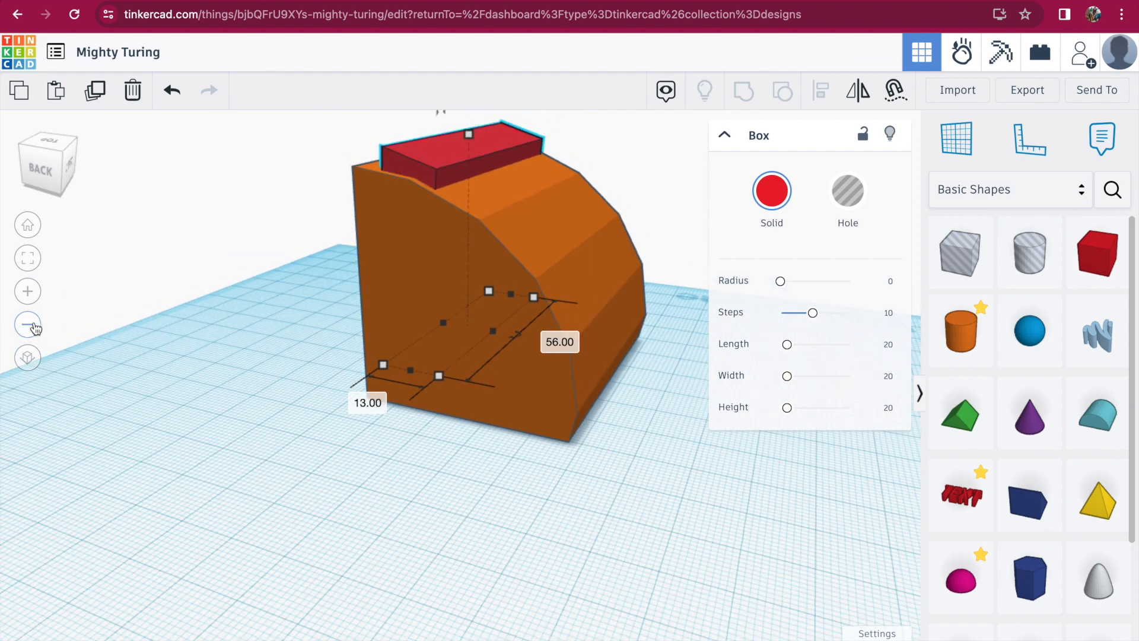
click(31, 323)
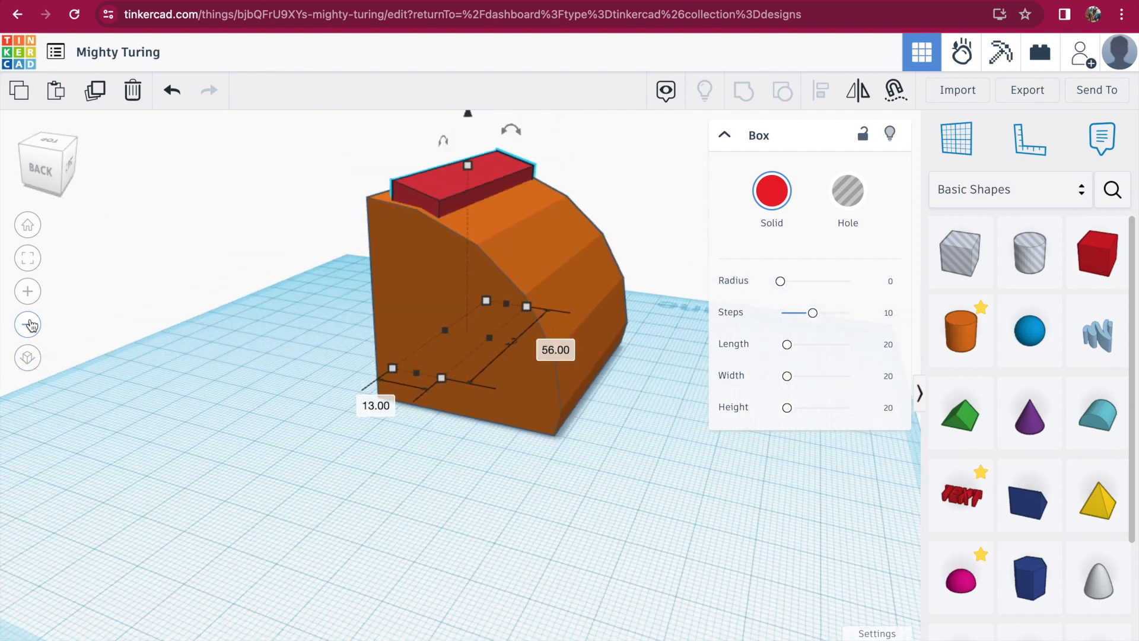
drag(467, 189, 465, 153)
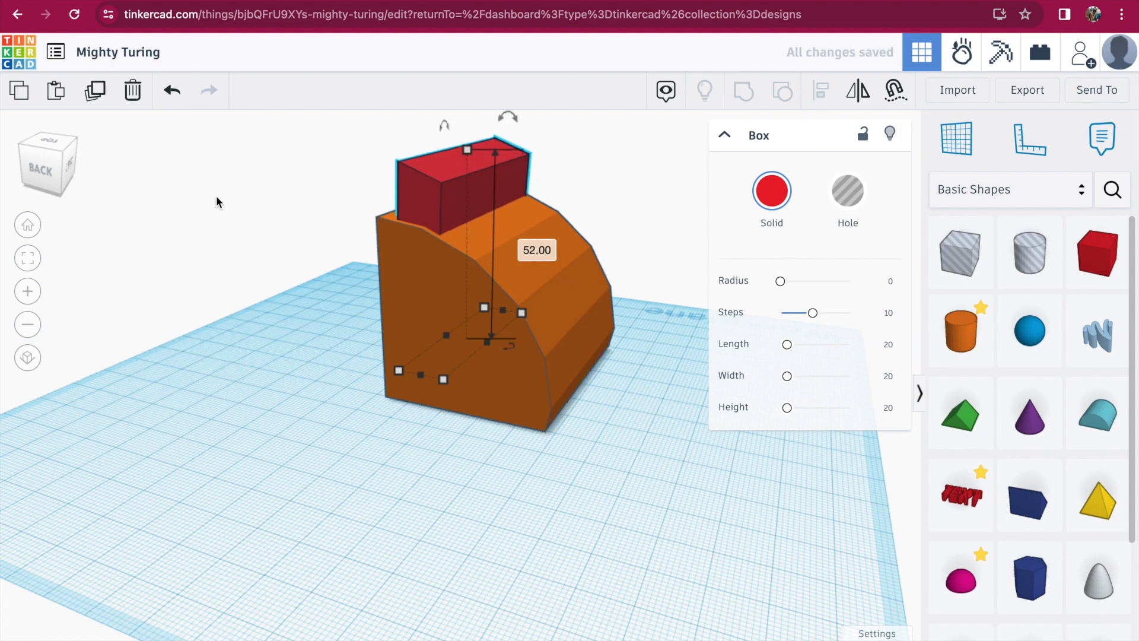
click(28, 324)
drag(466, 151, 466, 171)
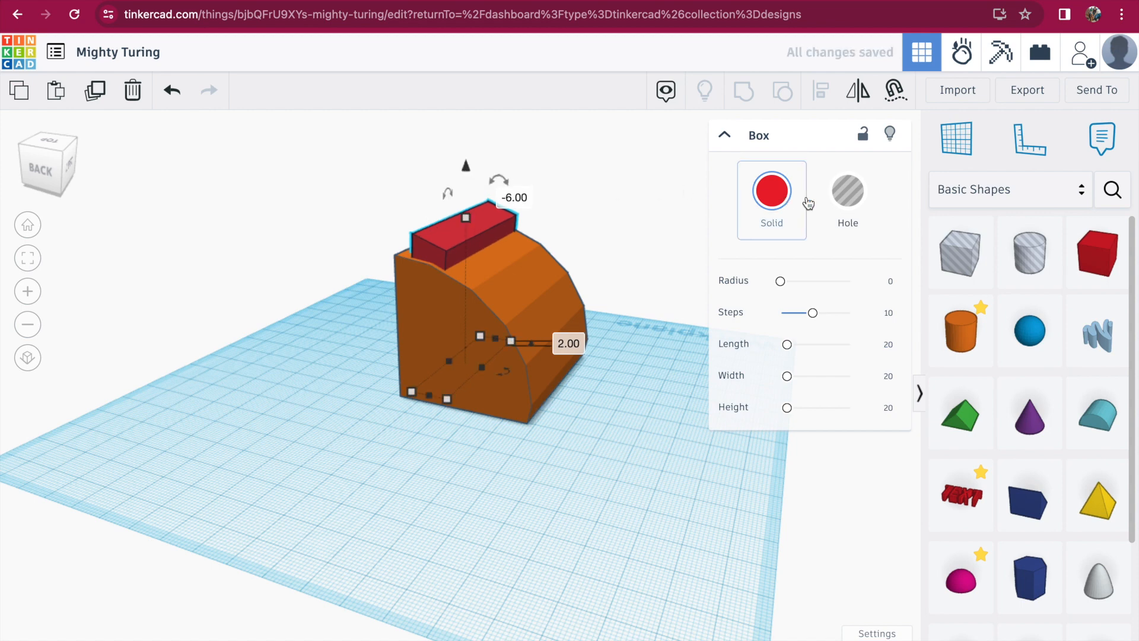
Step: Turn the box into a hole and group it with the wedge to cut a long slot in the top
click(849, 203)
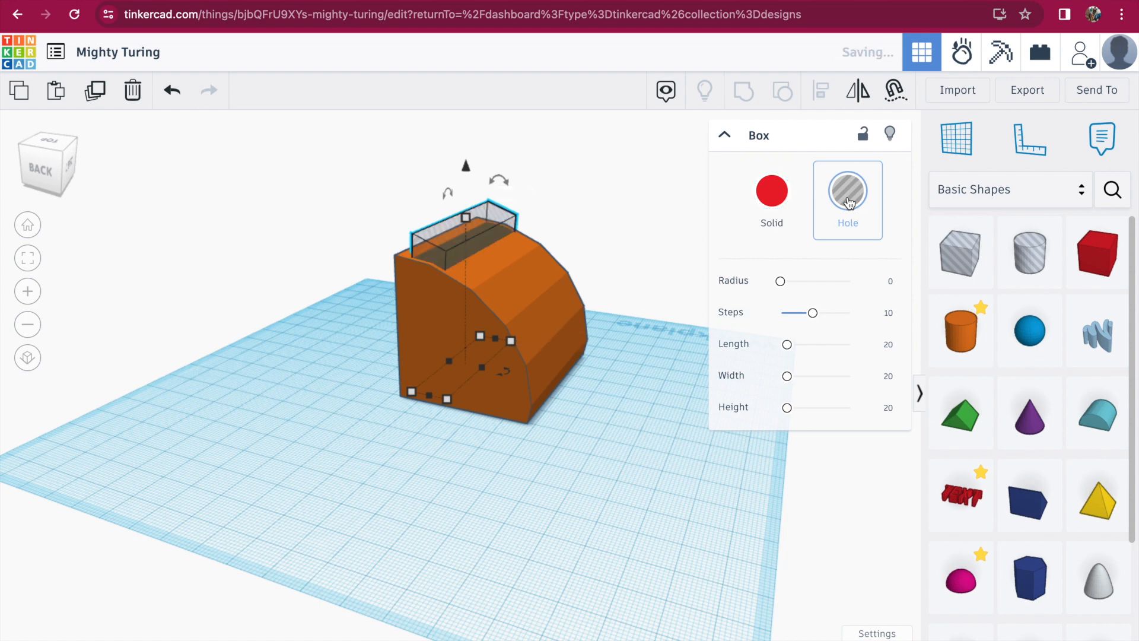
click(560, 220)
drag(297, 152, 635, 450)
click(742, 96)
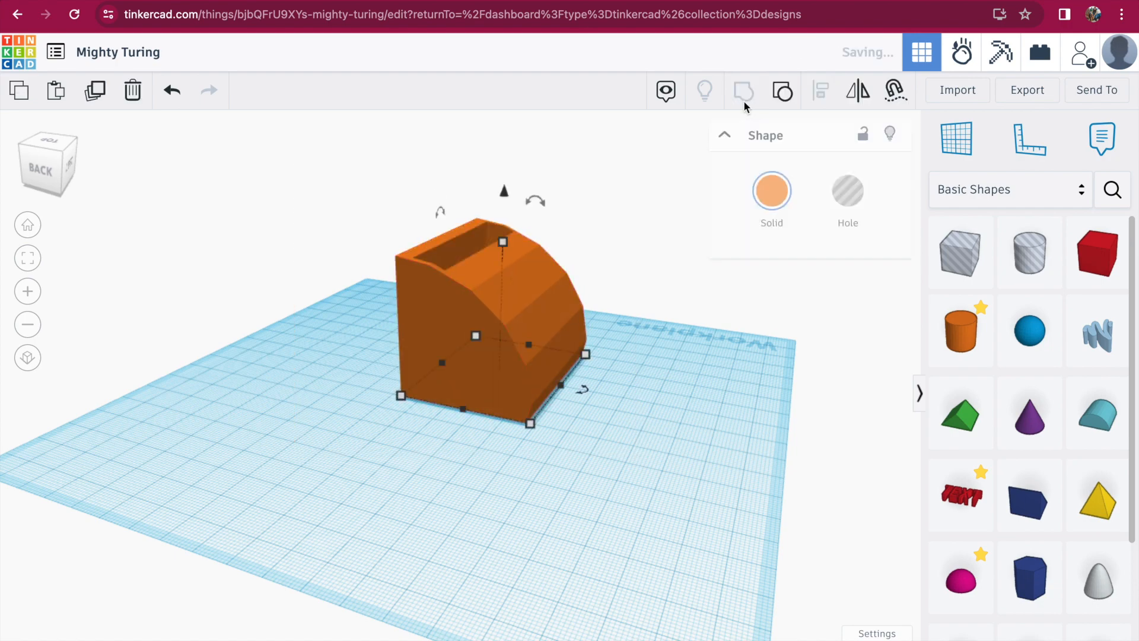
Step: Place a 20 mm box on the wedge's sloped facet below the slot, near one side, and shift it up the slope
click(195, 197)
mouse_move(50, 171)
mouse_down()
mouse_move(47, 189)
mouse_move(26, 190)
mouse_move(32, 179)
mouse_up()
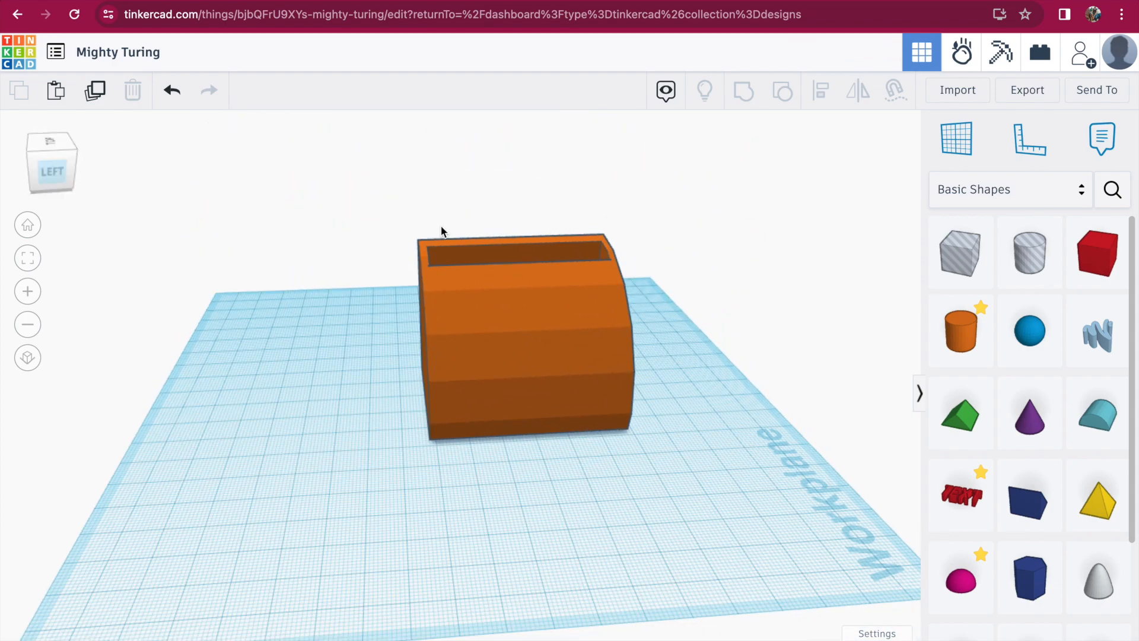
drag(1096, 255, 474, 321)
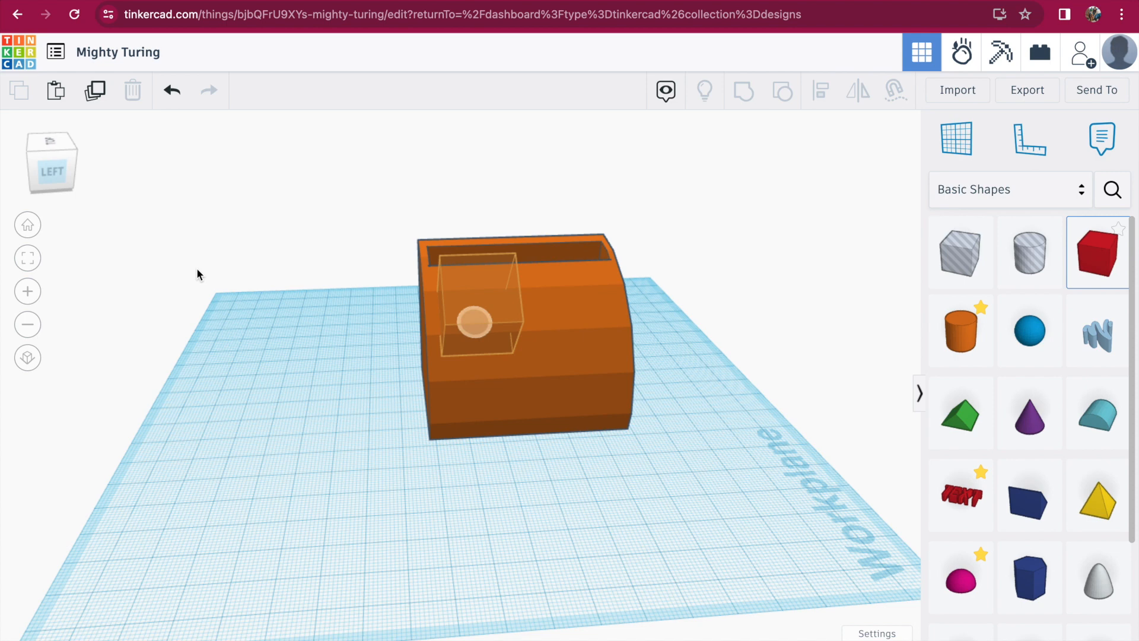
drag(59, 184, 74, 187)
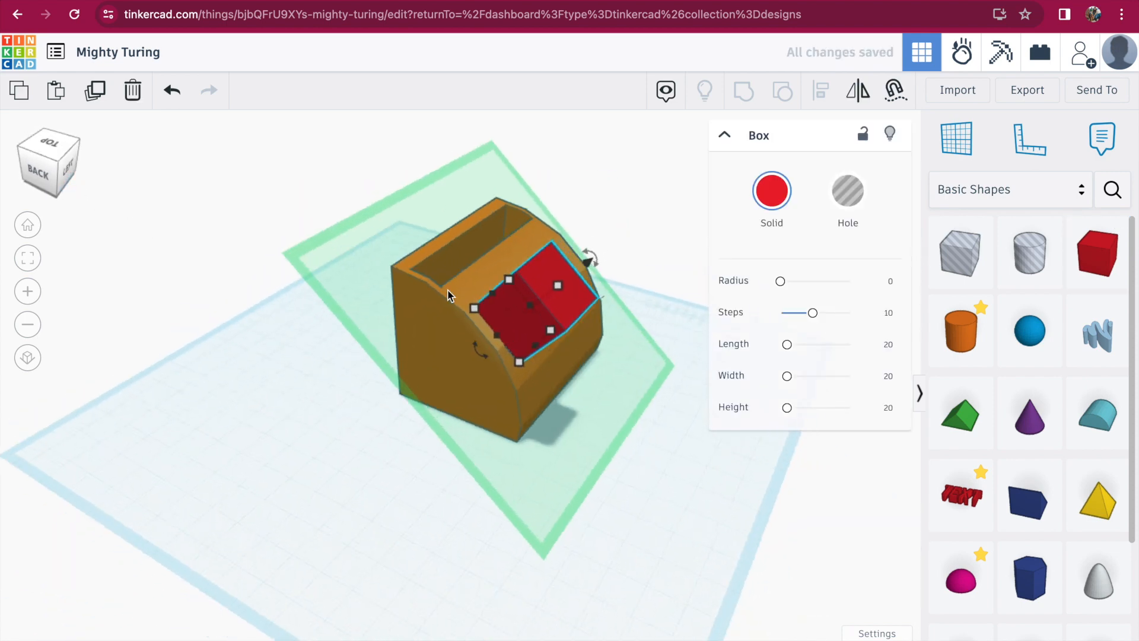
drag(560, 307, 542, 287)
mouse_move(72, 172)
mouse_down()
mouse_move(37, 175)
mouse_move(74, 174)
mouse_up()
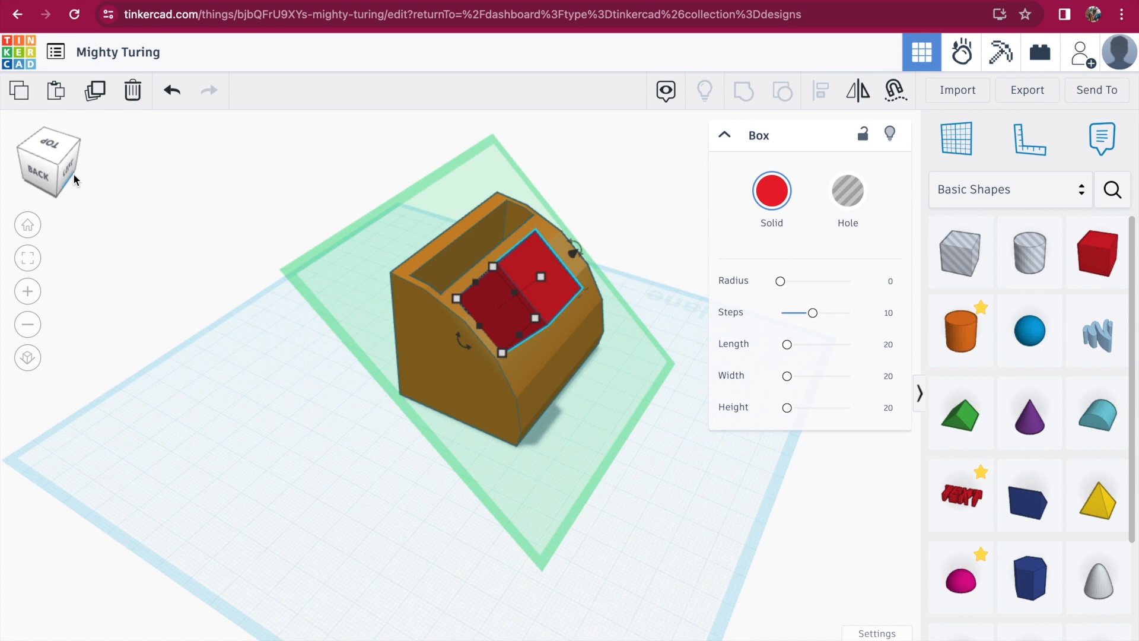
drag(581, 239, 579, 246)
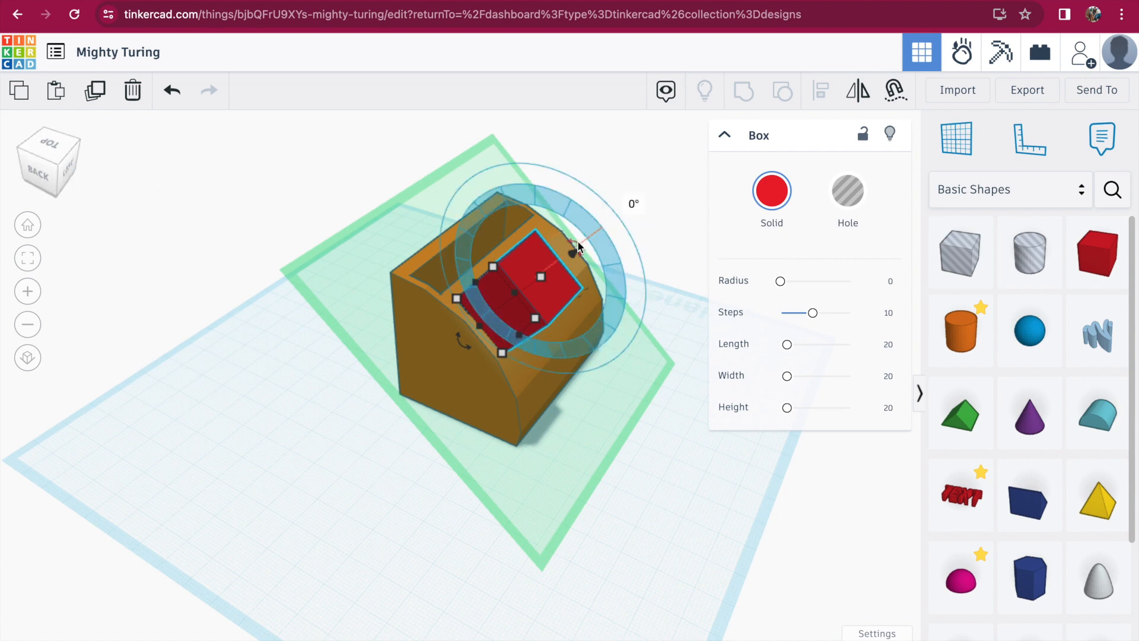
drag(578, 246, 590, 264)
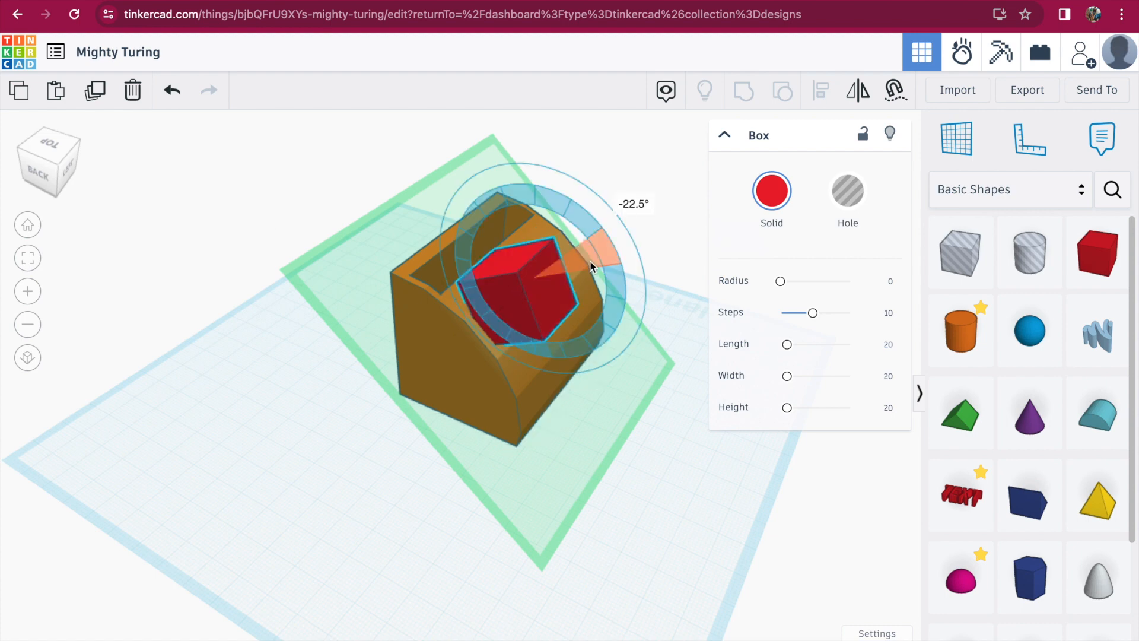
drag(584, 256, 578, 253)
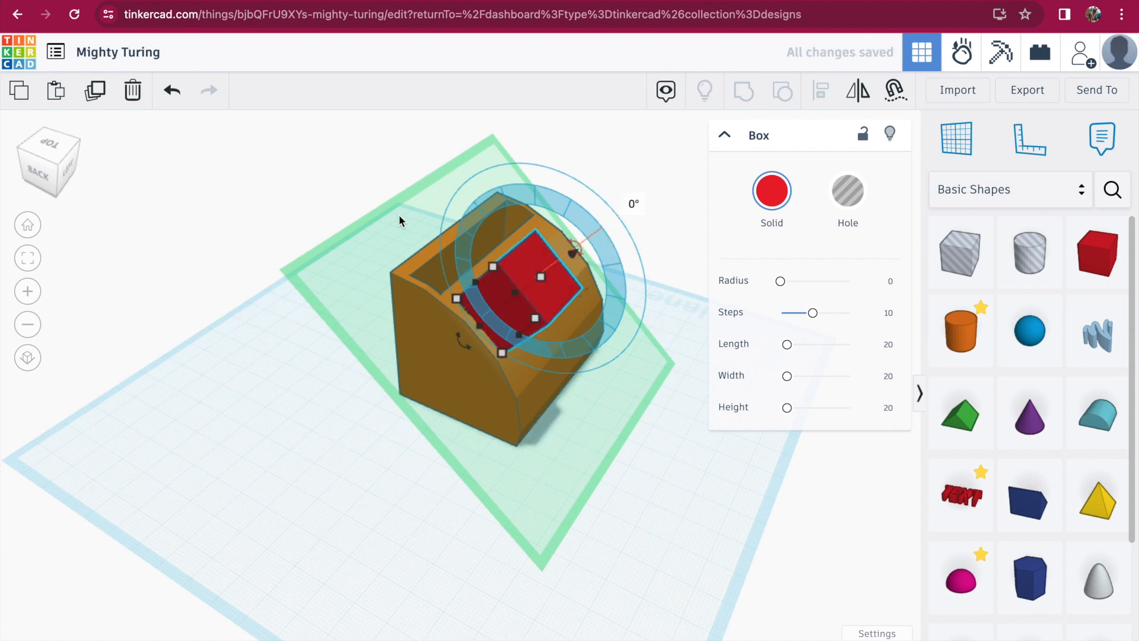
Step: Sink the box 14 mm into the sloped facet and pull it partly back out to clear the slot
drag(571, 261, 535, 286)
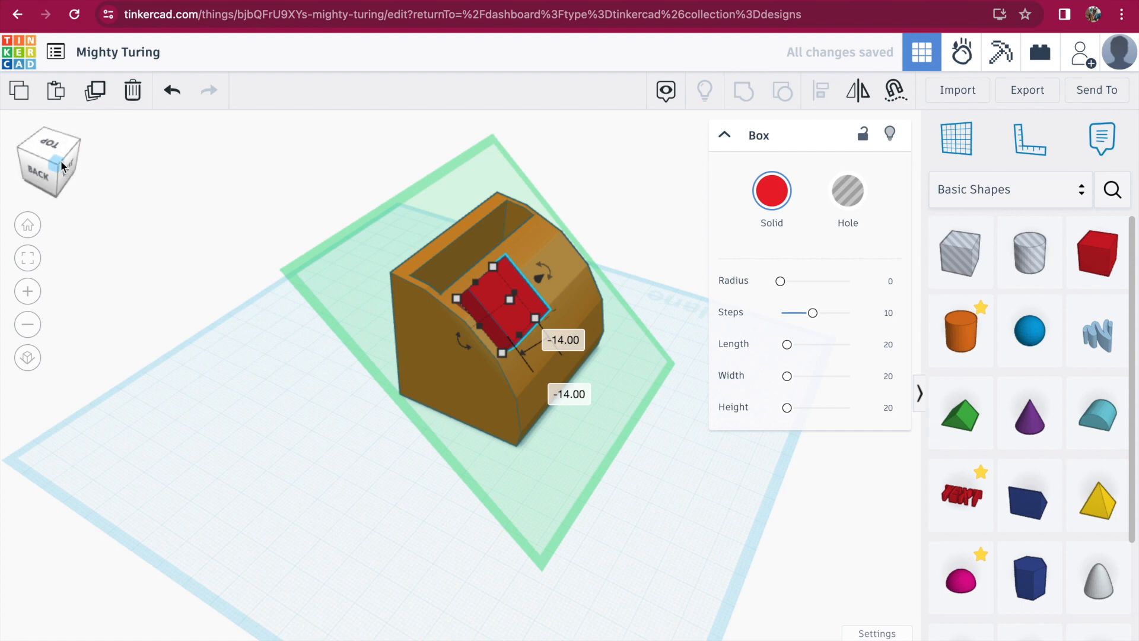
click(72, 173)
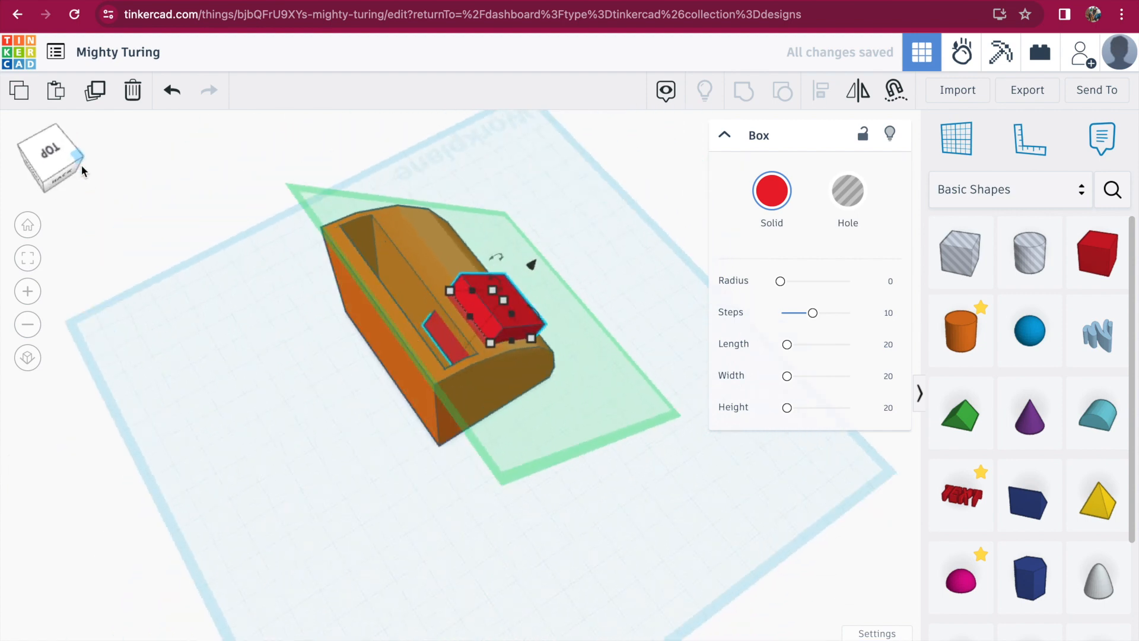
click(81, 171)
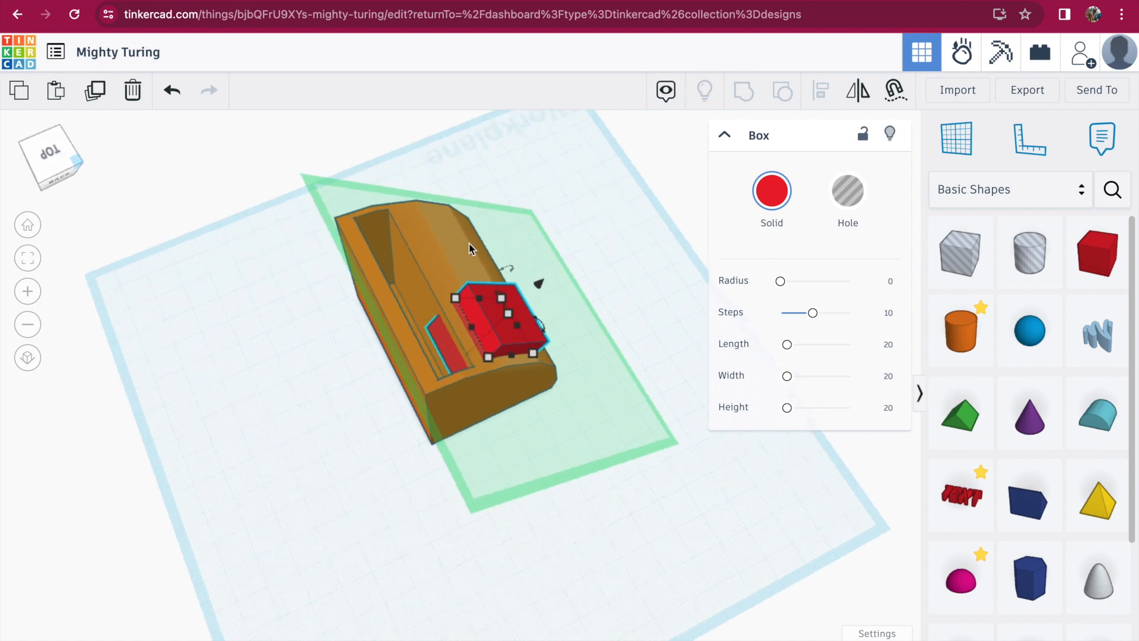
drag(539, 288, 559, 274)
click(65, 172)
click(26, 174)
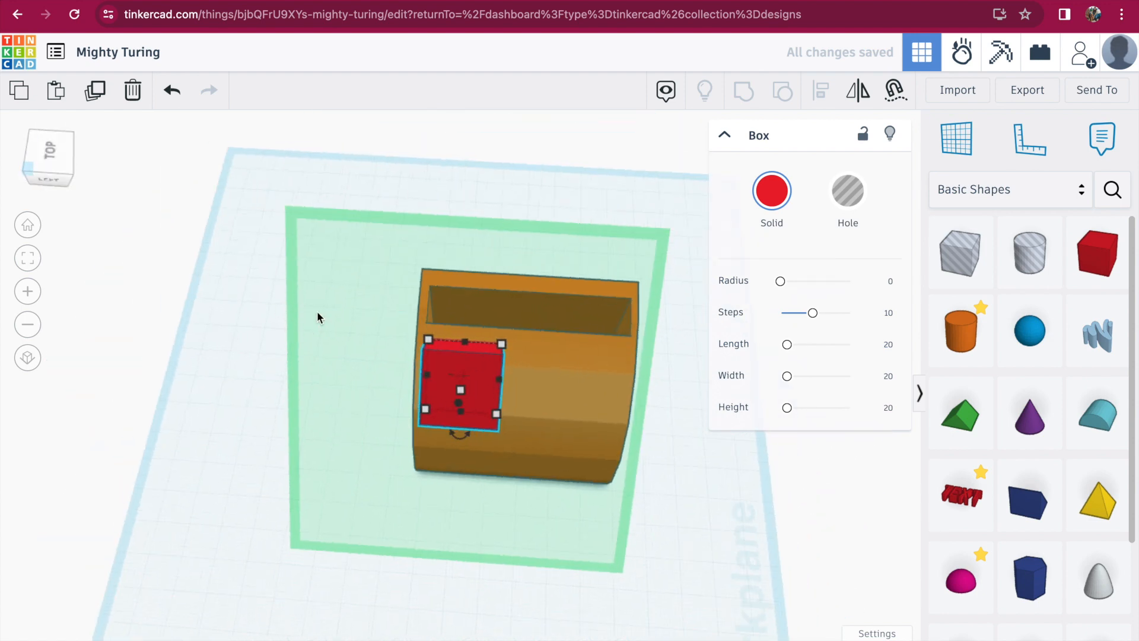
Step: Shift the box slightly down the slope and adjust how deep it sits in the body
drag(472, 370, 475, 389)
drag(59, 178, 103, 177)
drag(549, 213, 549, 226)
click(54, 176)
drag(54, 177, 24, 164)
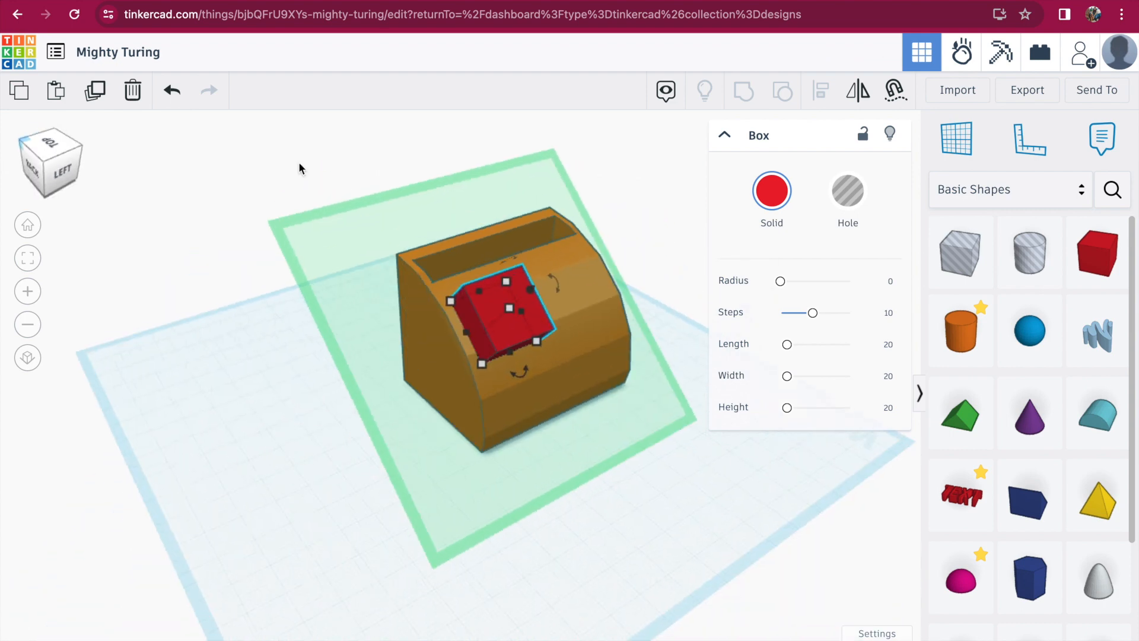
Step: Turn the sunken box into a hole and group it with the body to cut a square pocket below the slot
click(850, 193)
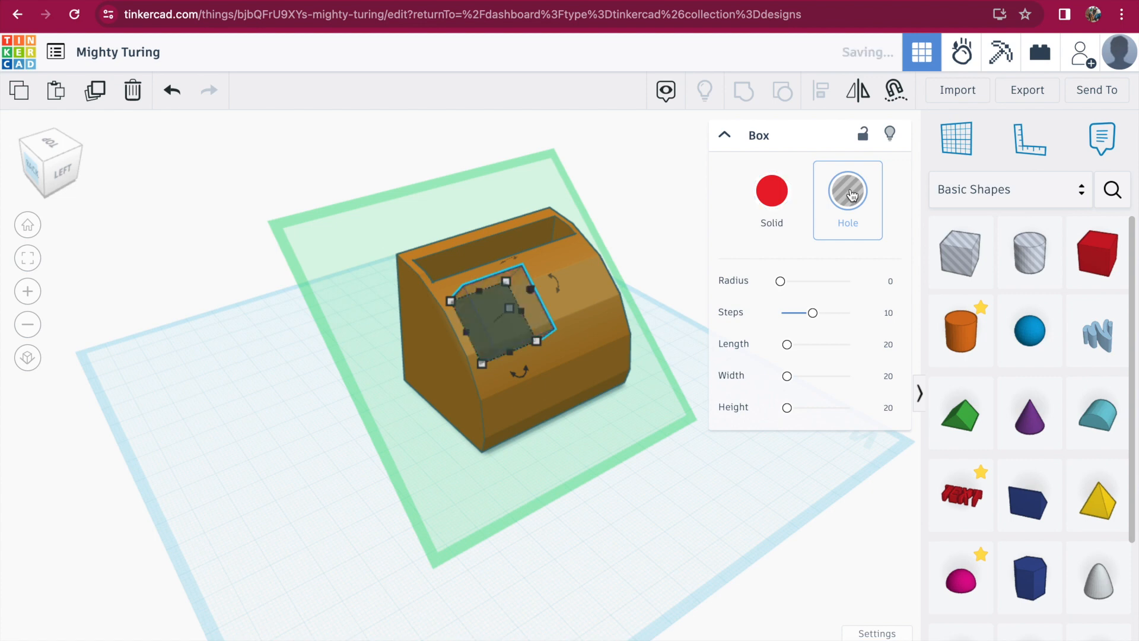
drag(305, 162, 695, 477)
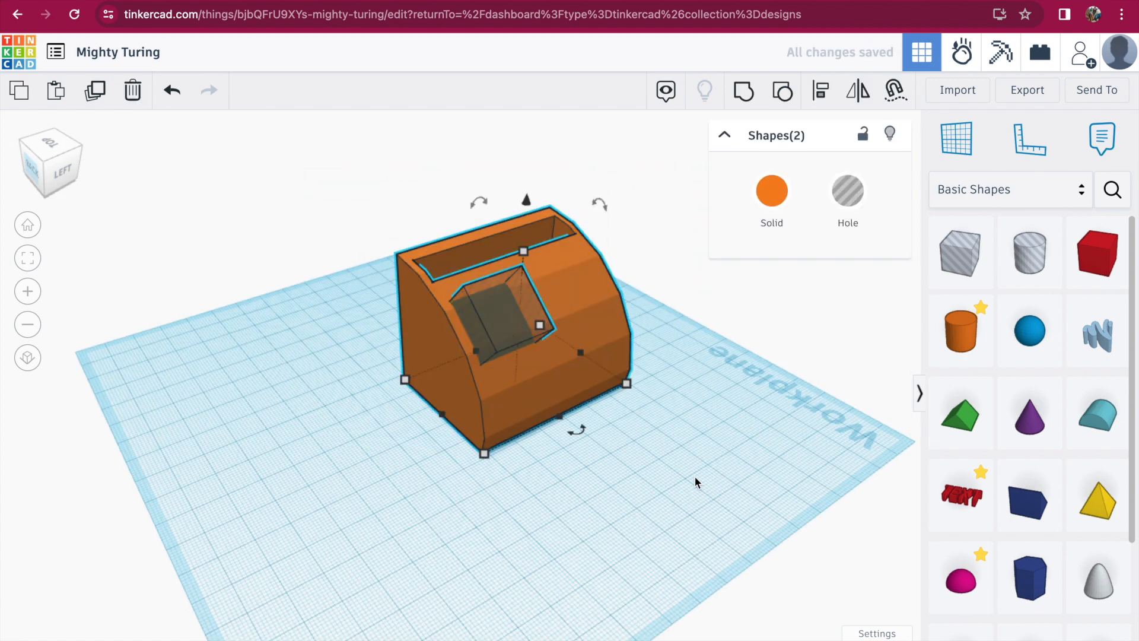
click(744, 90)
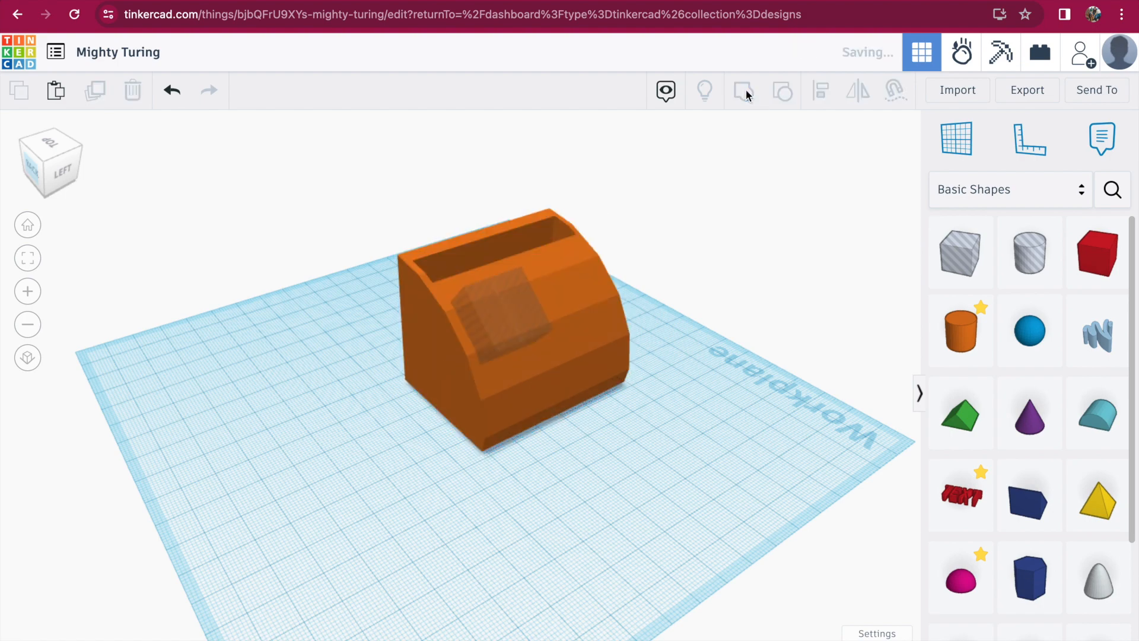
click(452, 176)
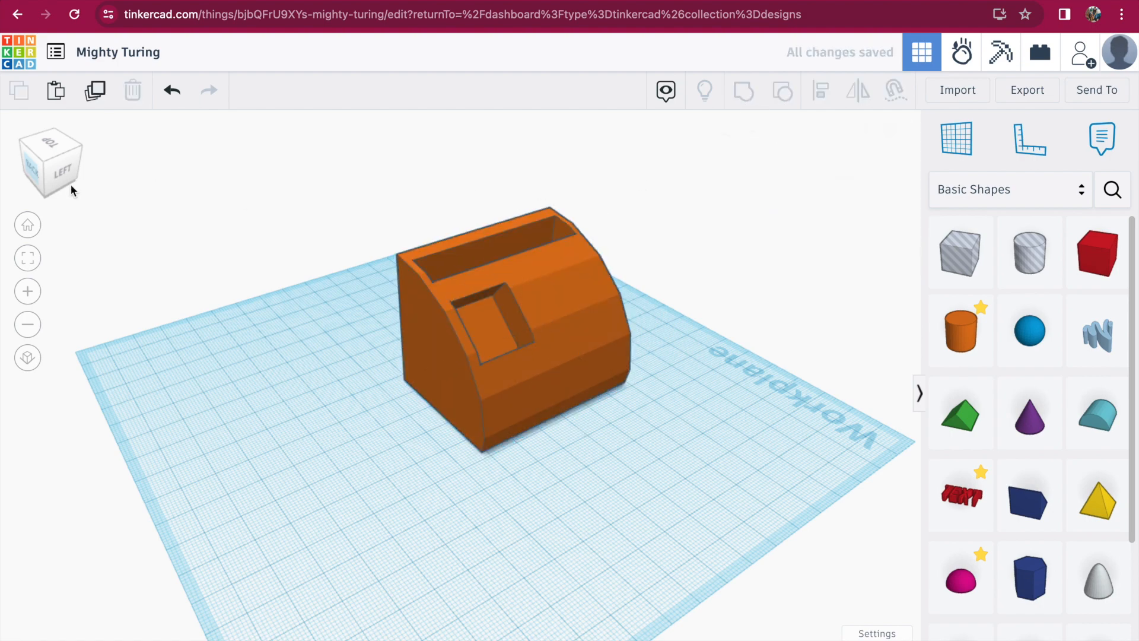
Step: Place a new 20 mm box on the lower facet of the curved face, beneath the square pocket
drag(62, 176, 43, 182)
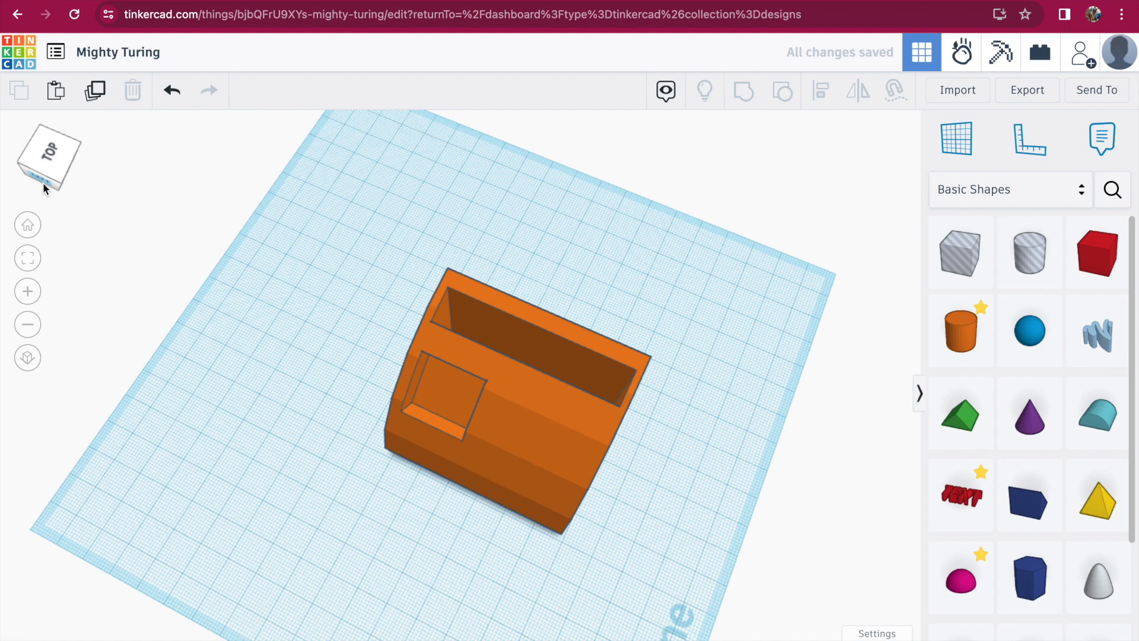
click(44, 183)
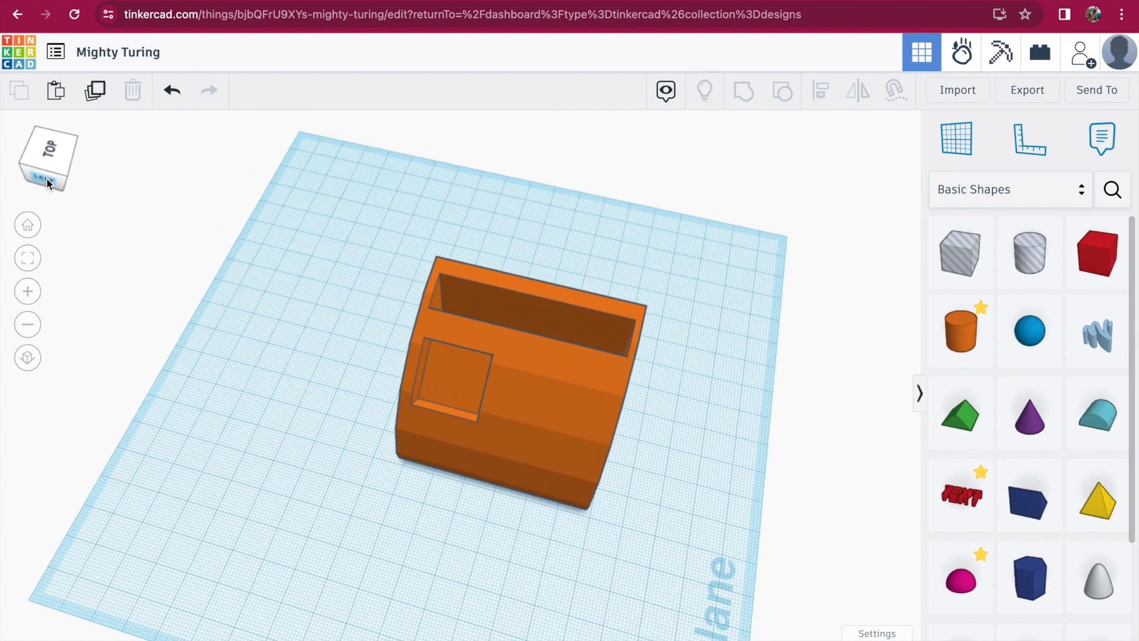
click(49, 172)
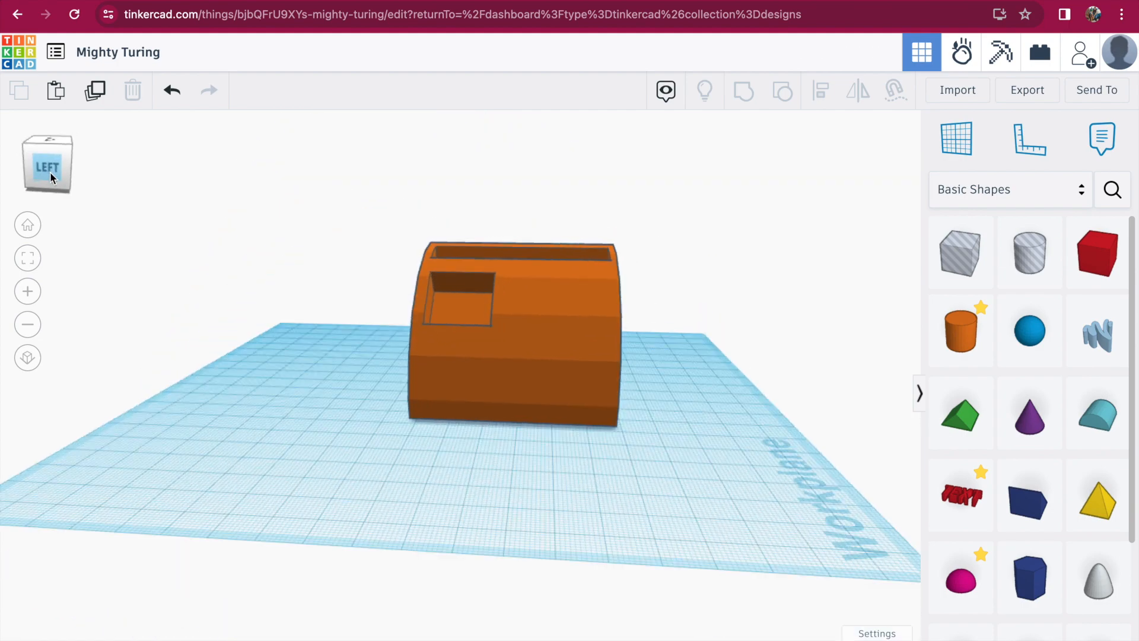
drag(1092, 257, 474, 377)
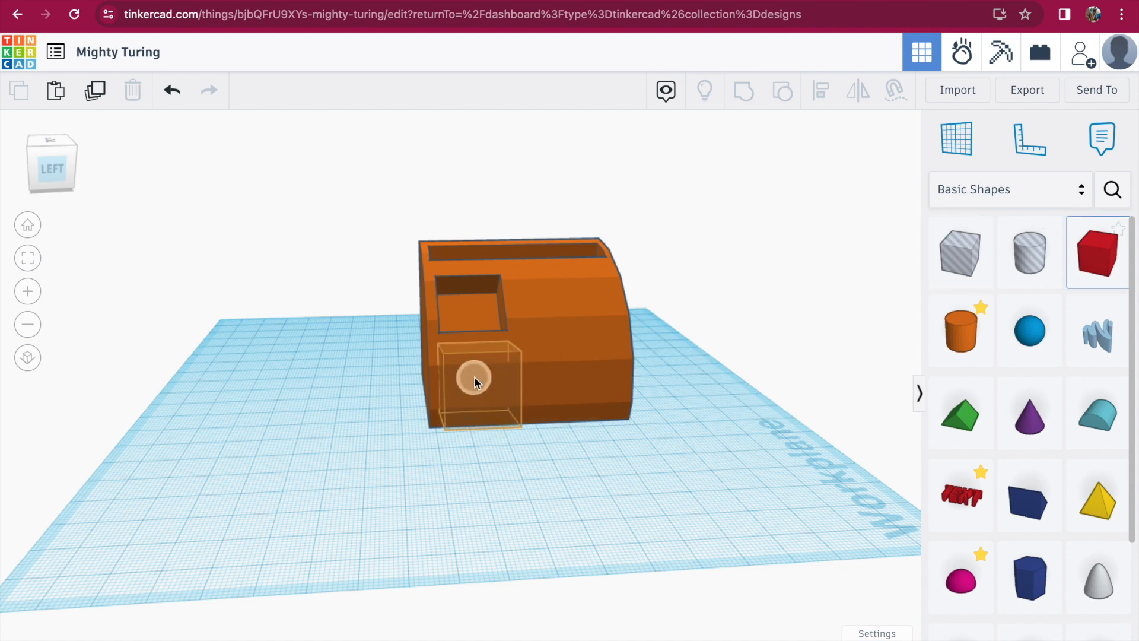
click(66, 172)
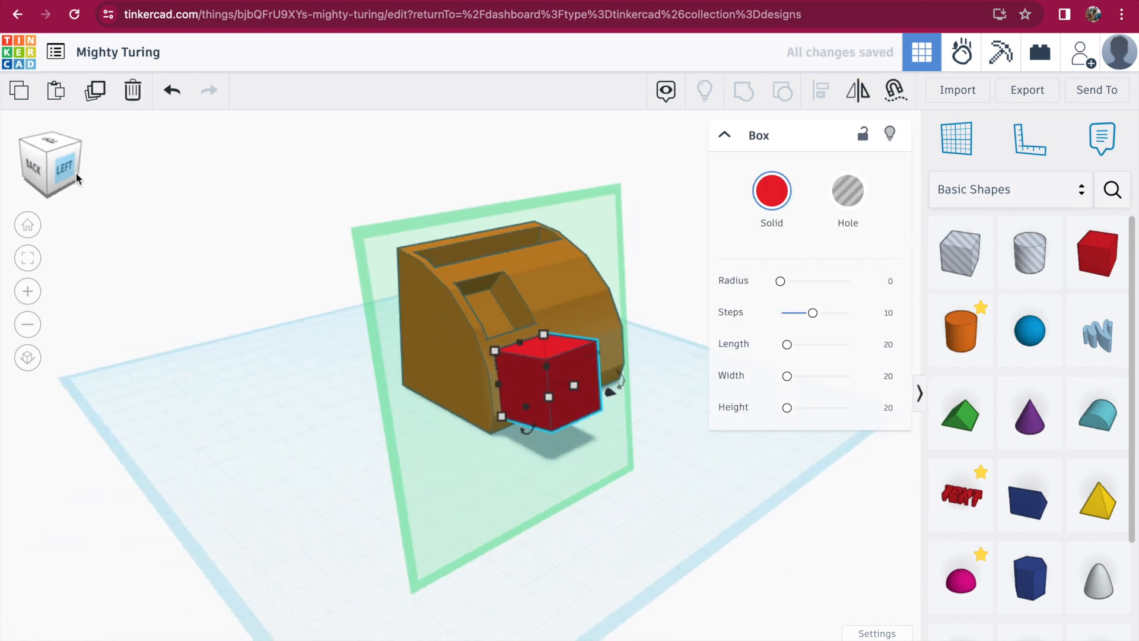
Step: Push the red box into the lower facet and shorten it along the face to 17 mm by lowering its upper edge
drag(617, 407, 575, 394)
drag(546, 346, 545, 347)
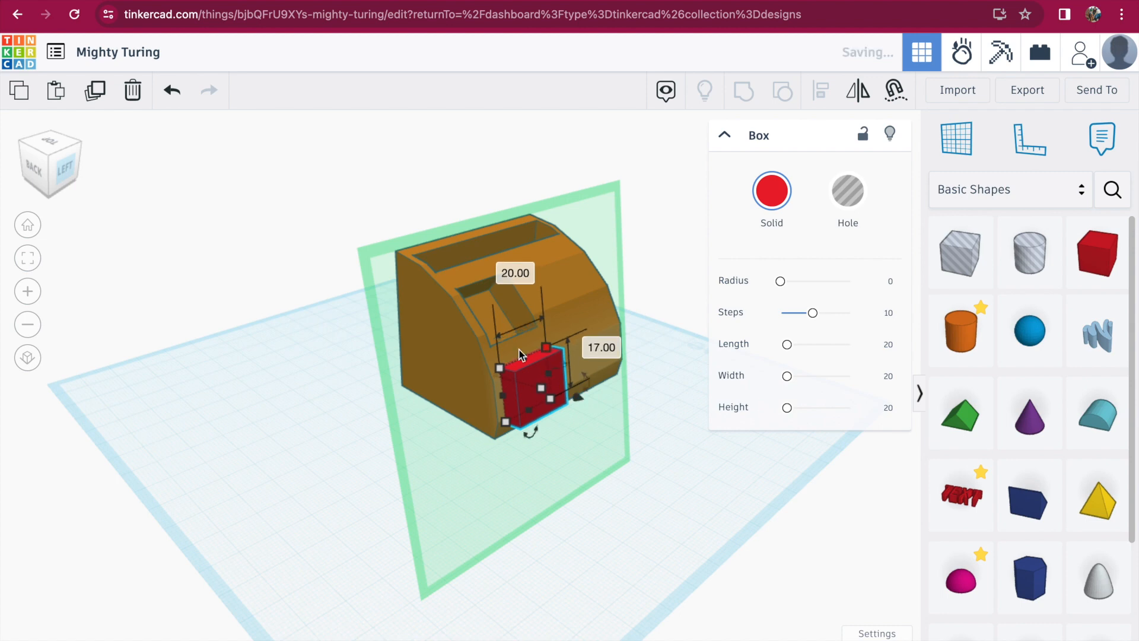
click(67, 170)
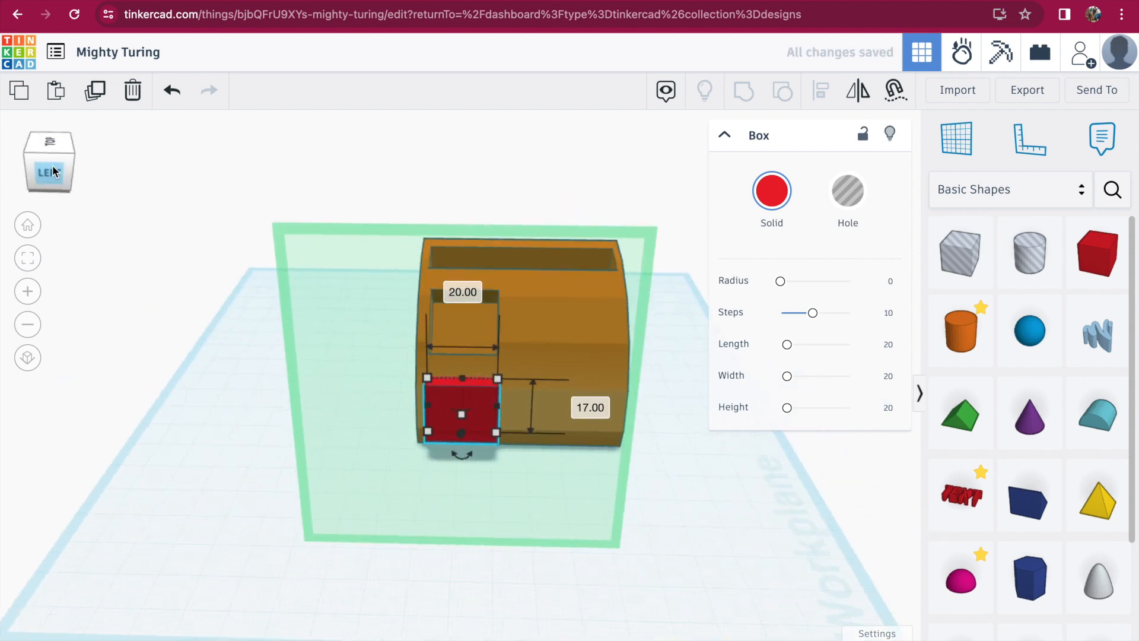
Step: Turn the sunken box into a hole and group it with the body to cut a compartment below the square pocket
click(847, 191)
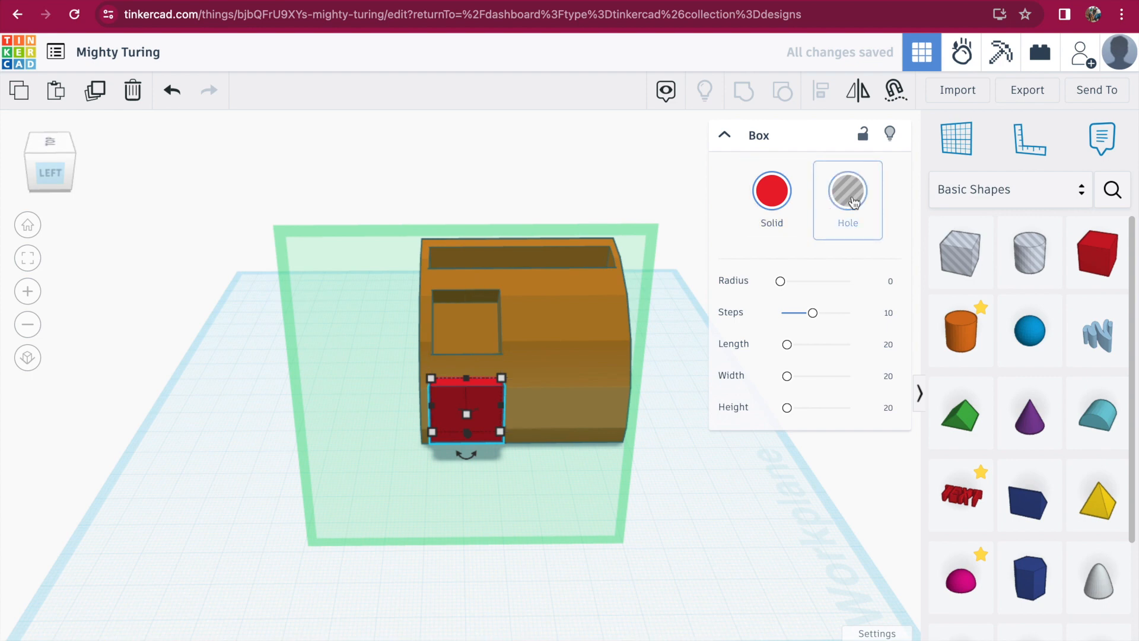
click(584, 225)
drag(368, 165, 697, 530)
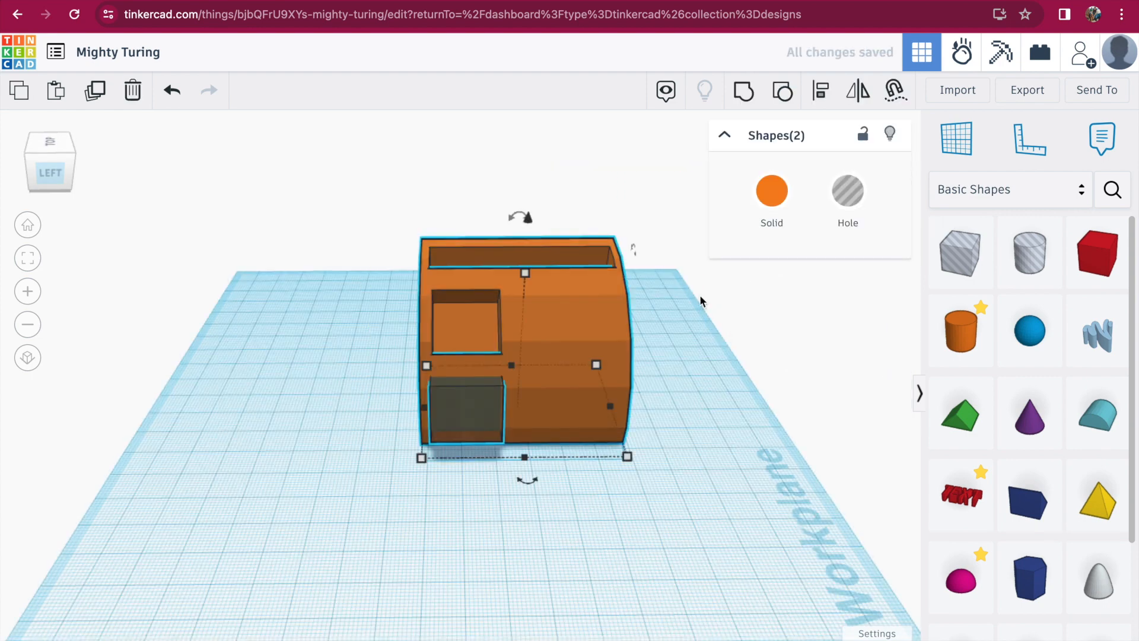
click(745, 95)
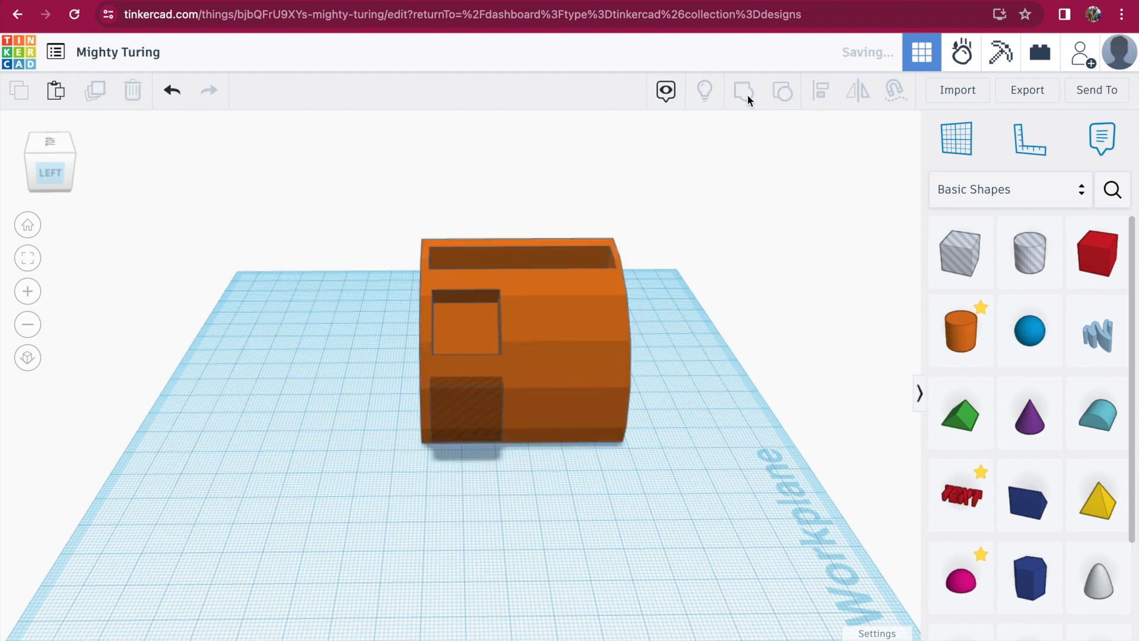
click(409, 219)
mouse_move(55, 169)
mouse_down()
mouse_move(73, 168)
mouse_move(58, 170)
mouse_up()
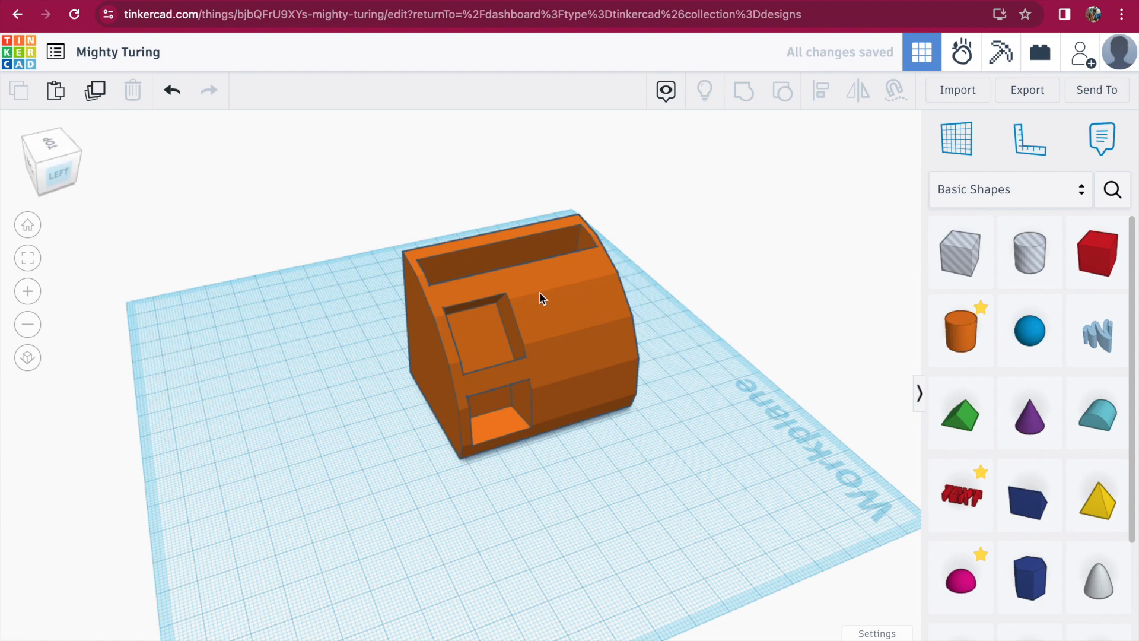
Step: Search the community shapes for "sticky" and place the sticky pad on the floor of the lower compartment
click(60, 179)
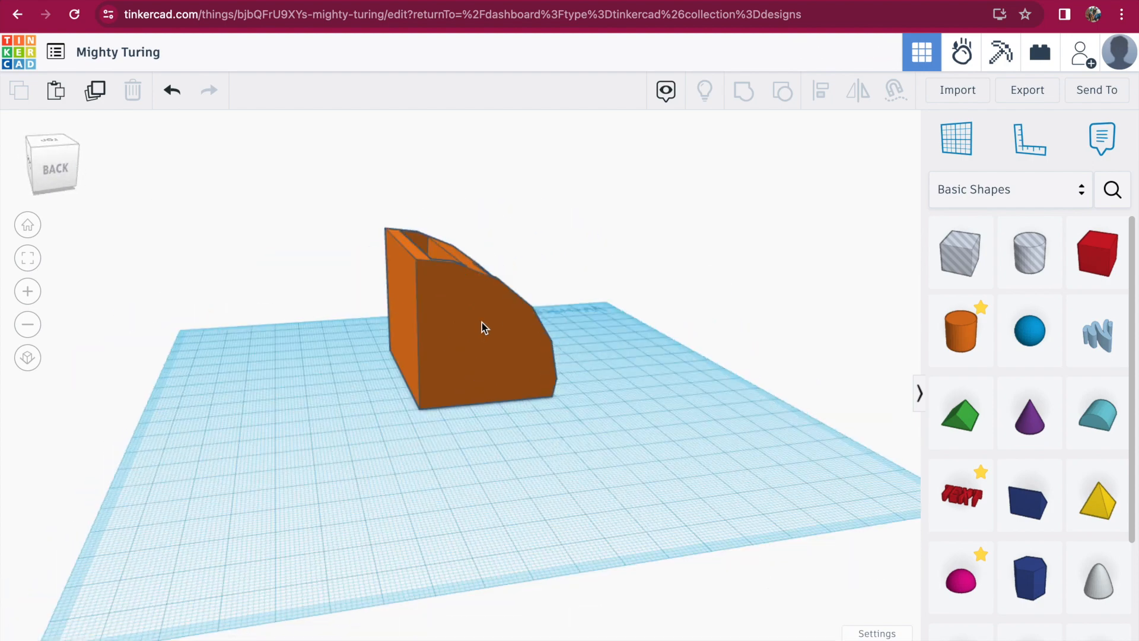
click(65, 172)
click(34, 179)
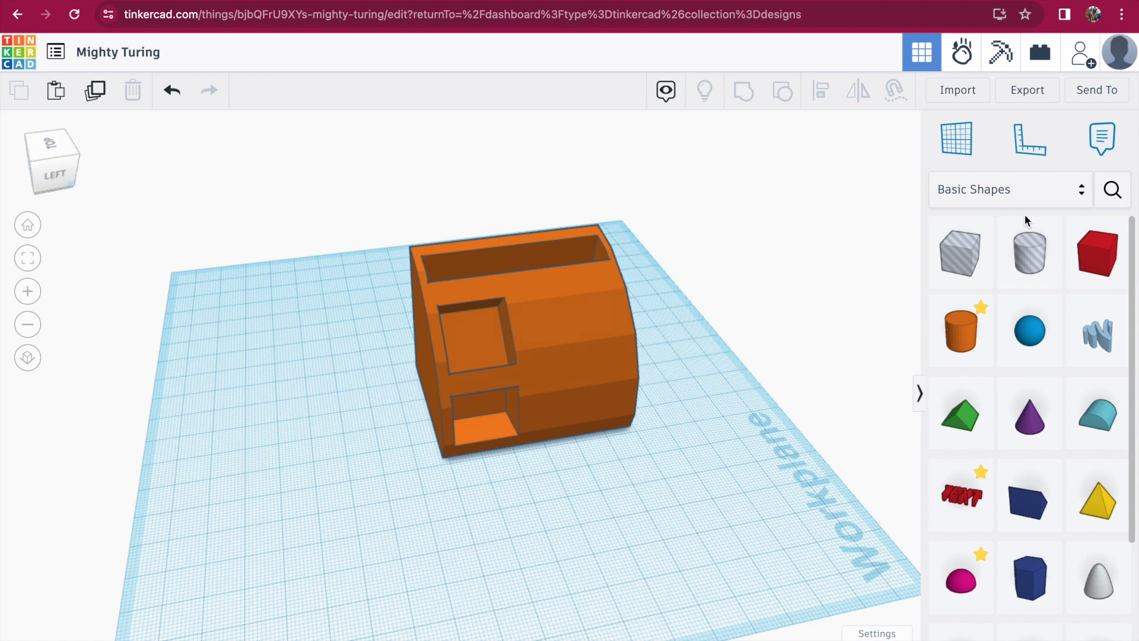
click(1112, 190)
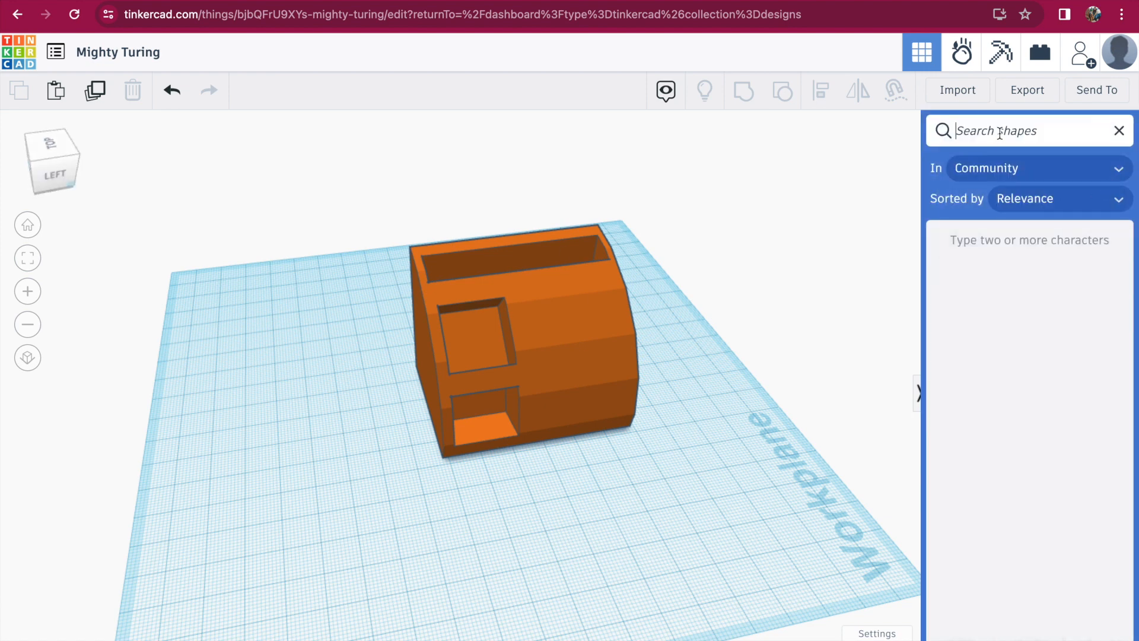
text(sticky)
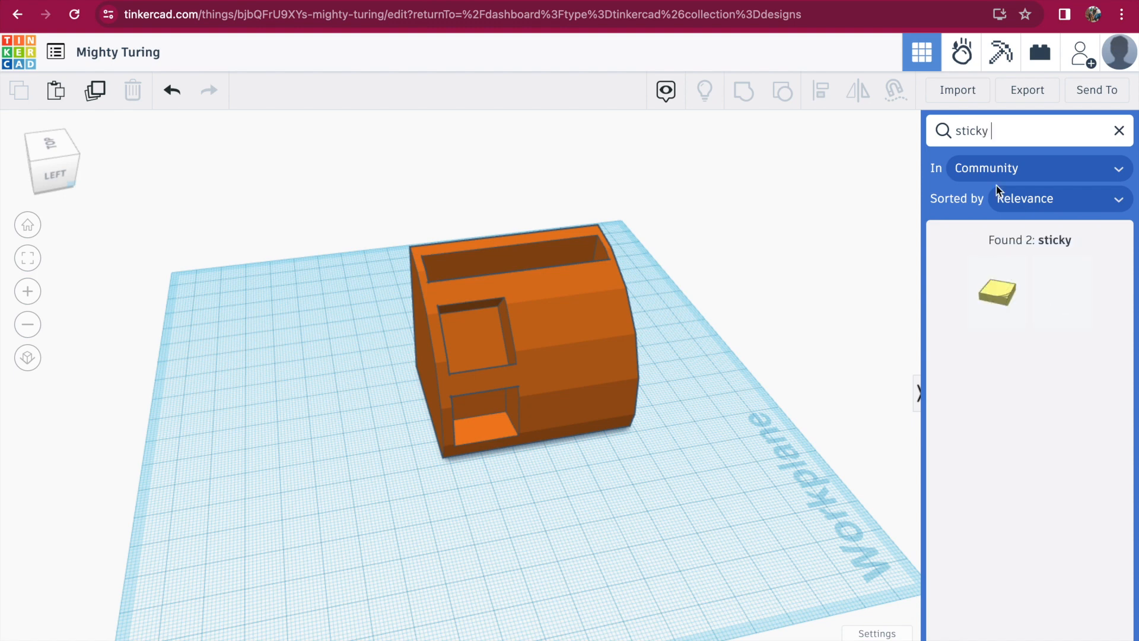
click(999, 296)
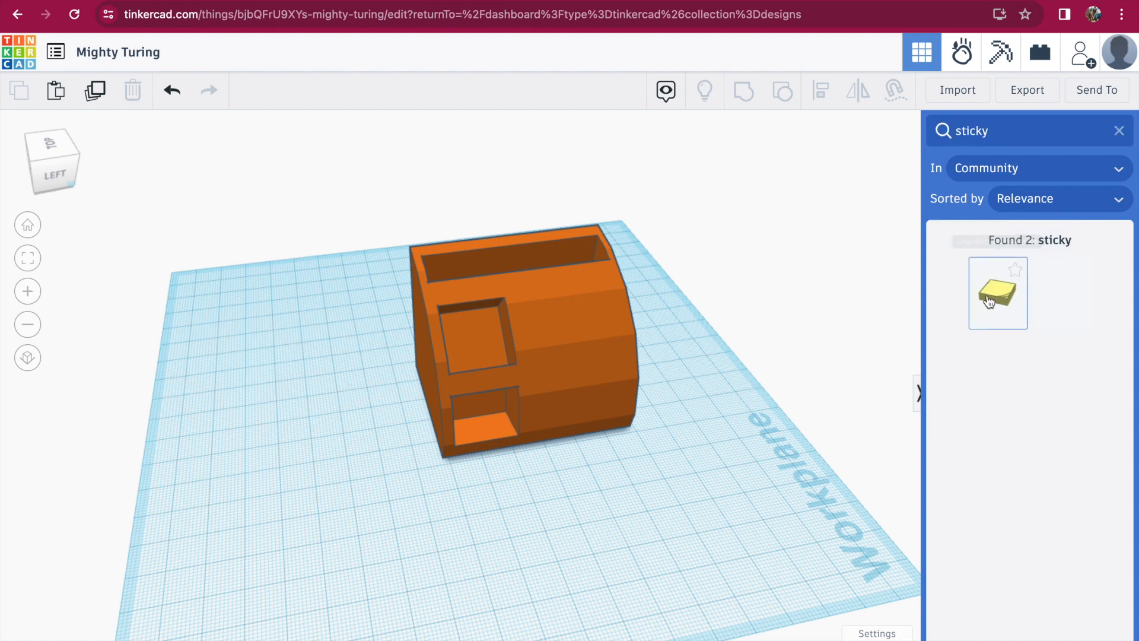
click(495, 427)
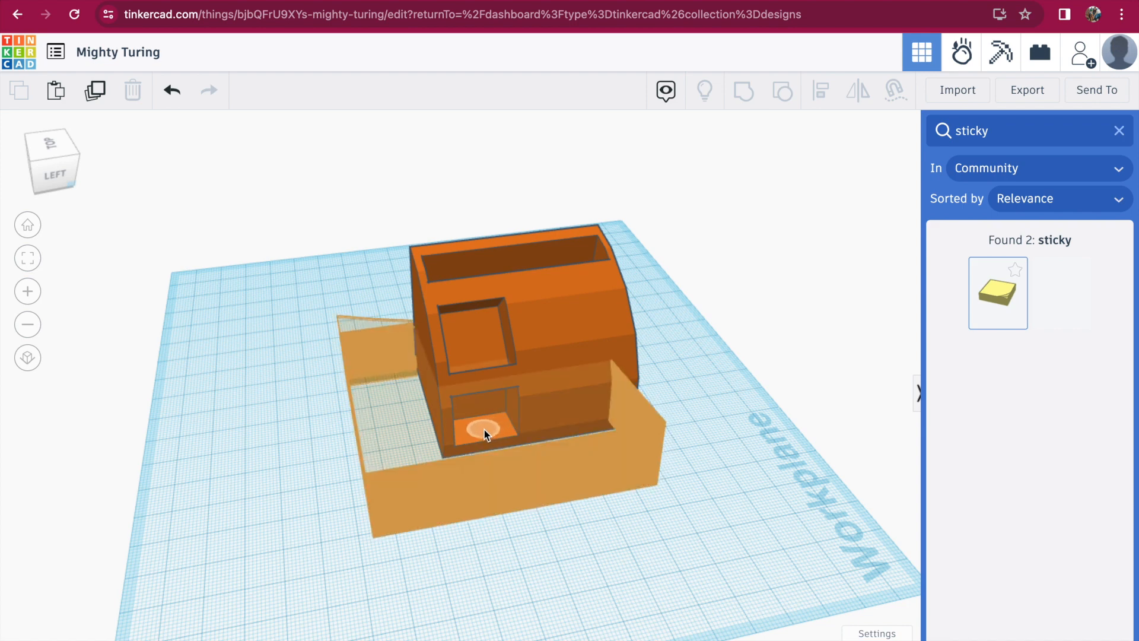
Step: Shrink the sticky pad to fit the compartment with a height of 7 mm, and set it inside the lower compartment
drag(374, 539, 508, 437)
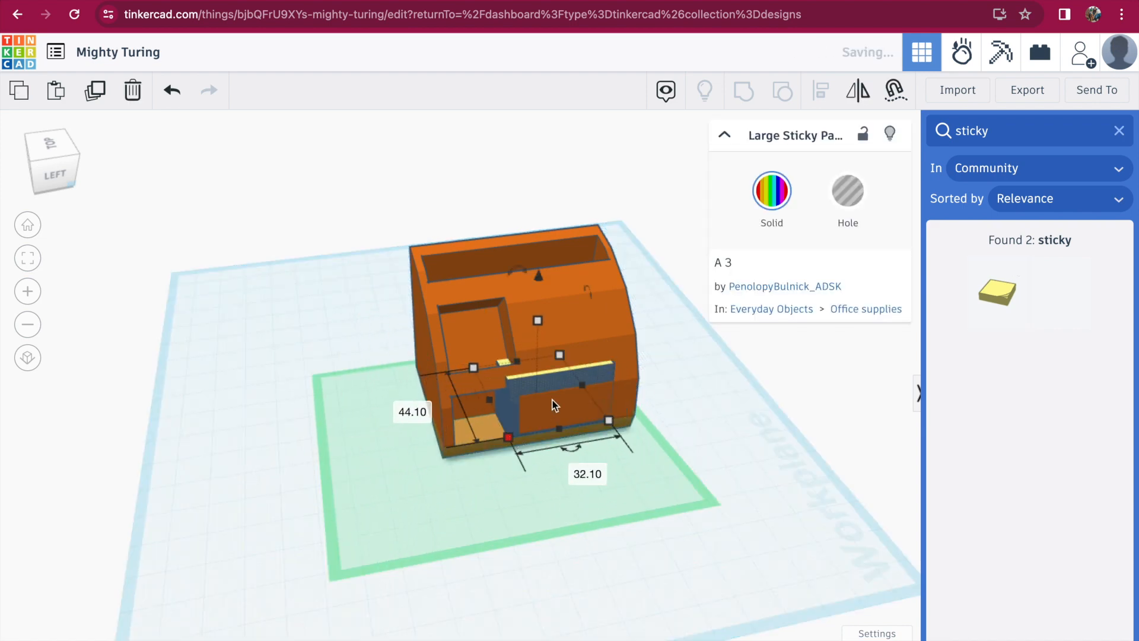
drag(534, 380, 582, 556)
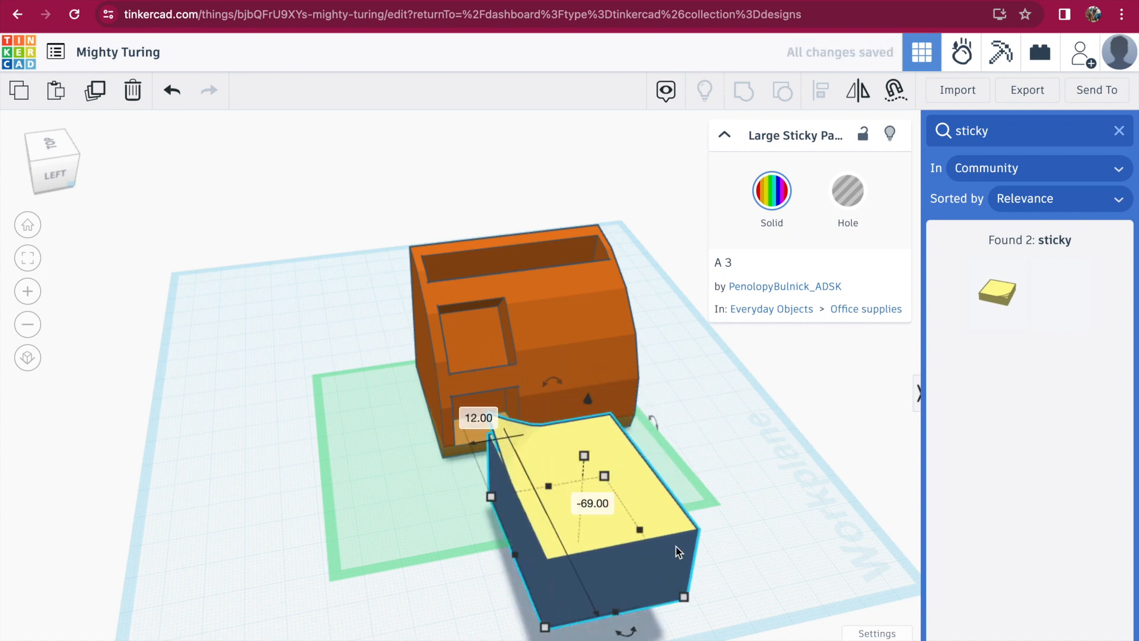
drag(685, 600, 586, 540)
drag(538, 433, 542, 493)
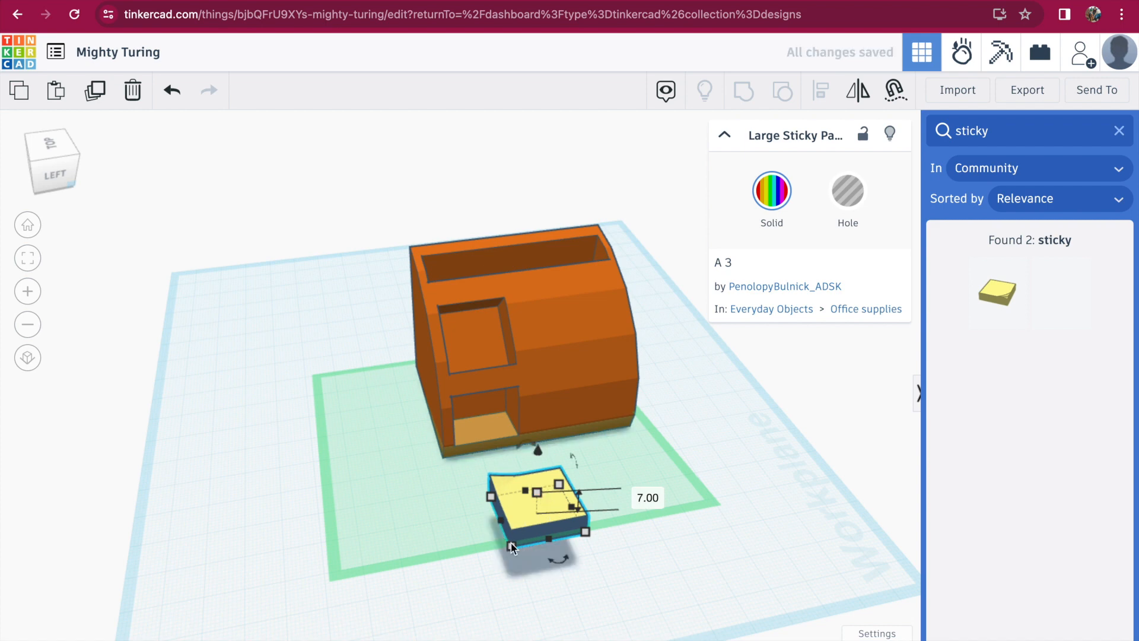
drag(528, 536, 490, 420)
drag(490, 420, 489, 420)
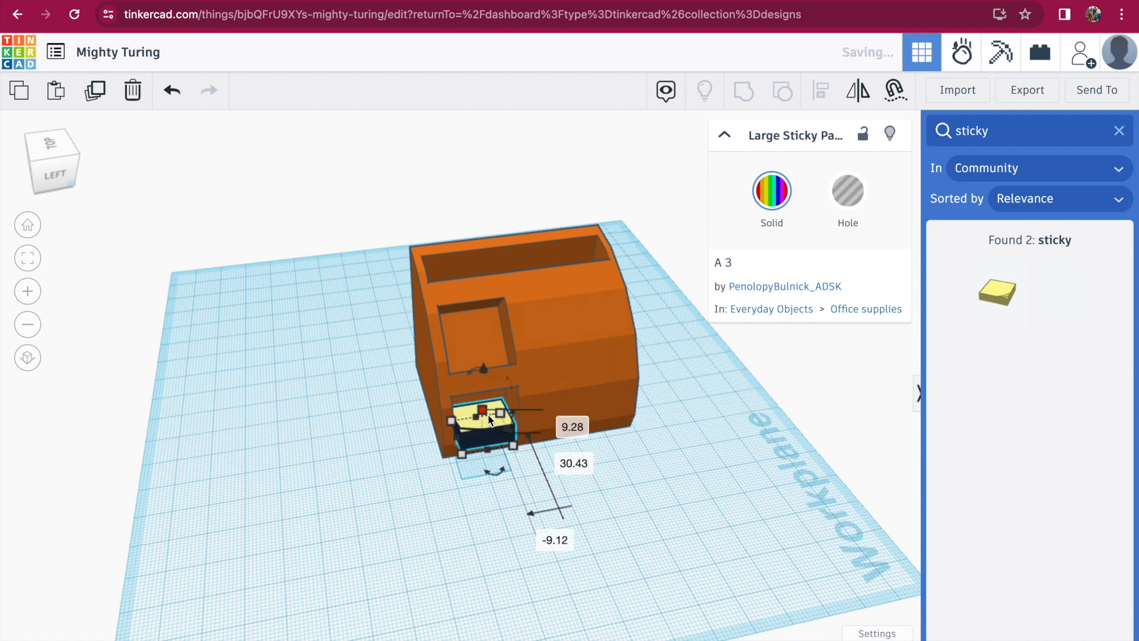
Step: Search the community shapes for "pencil" and place an upright pencil at the long slot in the body's top edge
click(1036, 131)
key(BackSpace)
key(BackSpace)
key(BackSpace)
key(BackSpace)
key(BackSpace)
key(BackSpace)
key(BackSpace)
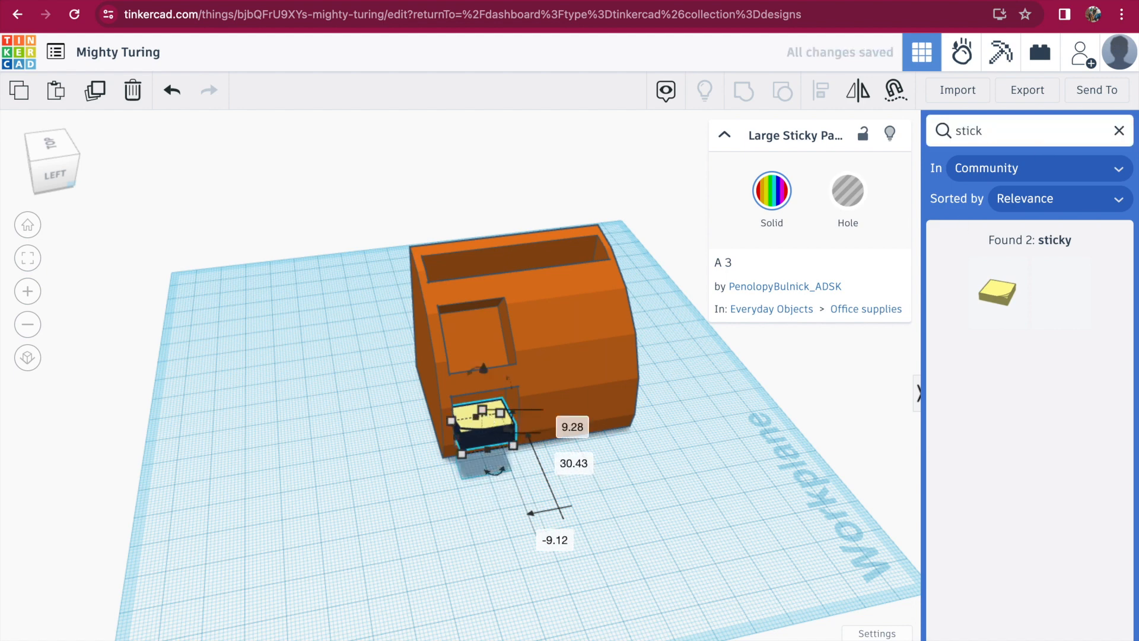
text(pencils)
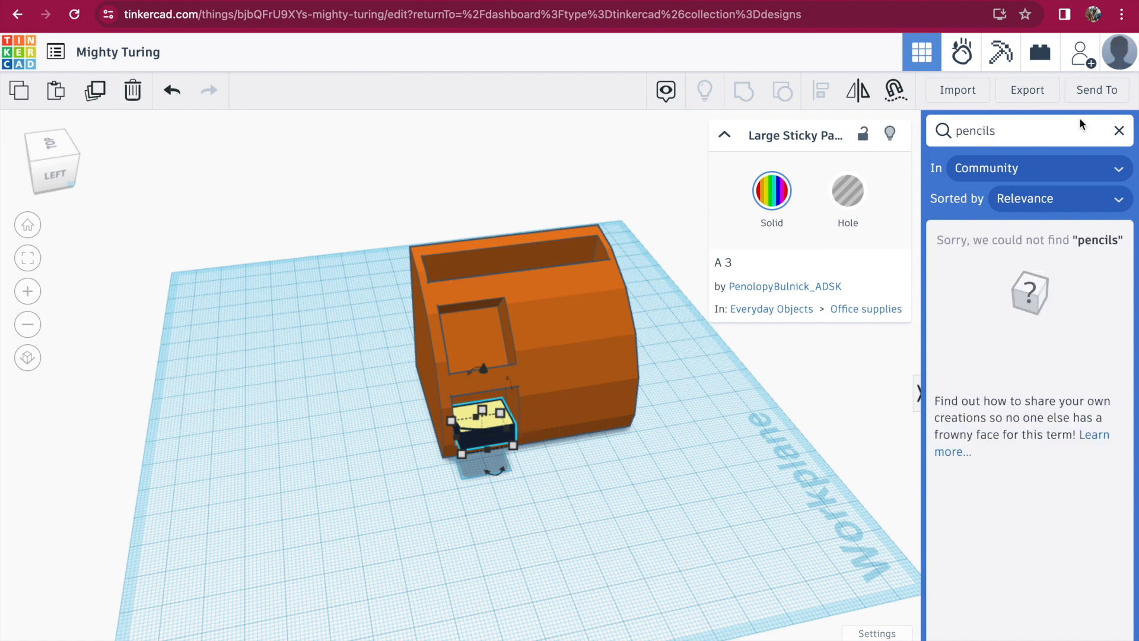
key(BackSpace)
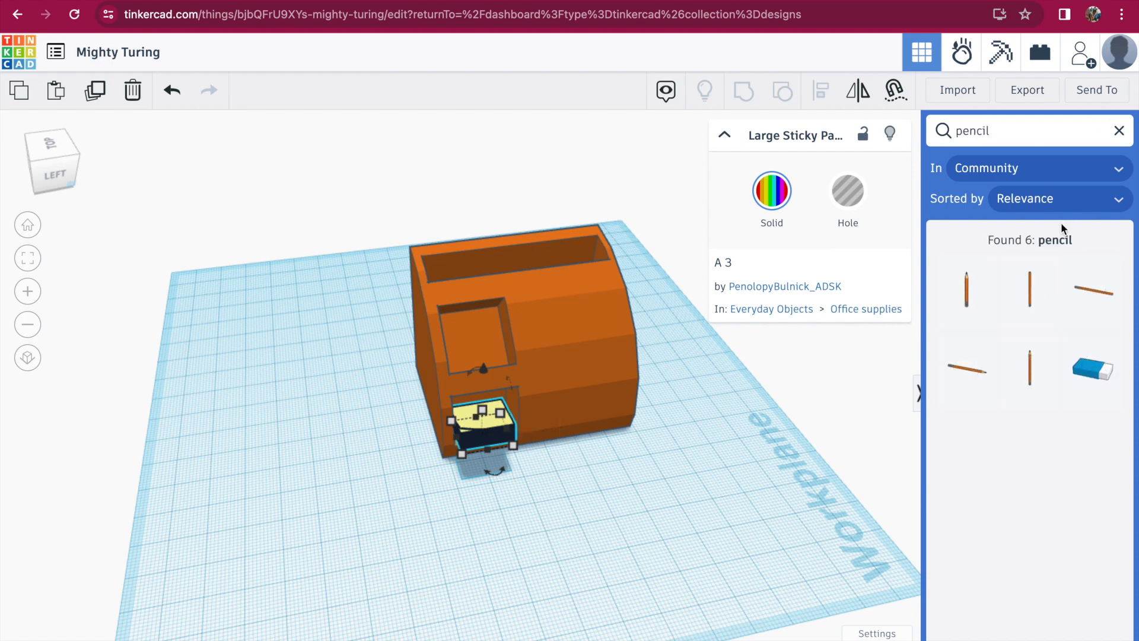
mouse_move(972, 303)
mouse_down()
mouse_move(931, 287)
mouse_move(615, 246)
mouse_move(570, 251)
mouse_up()
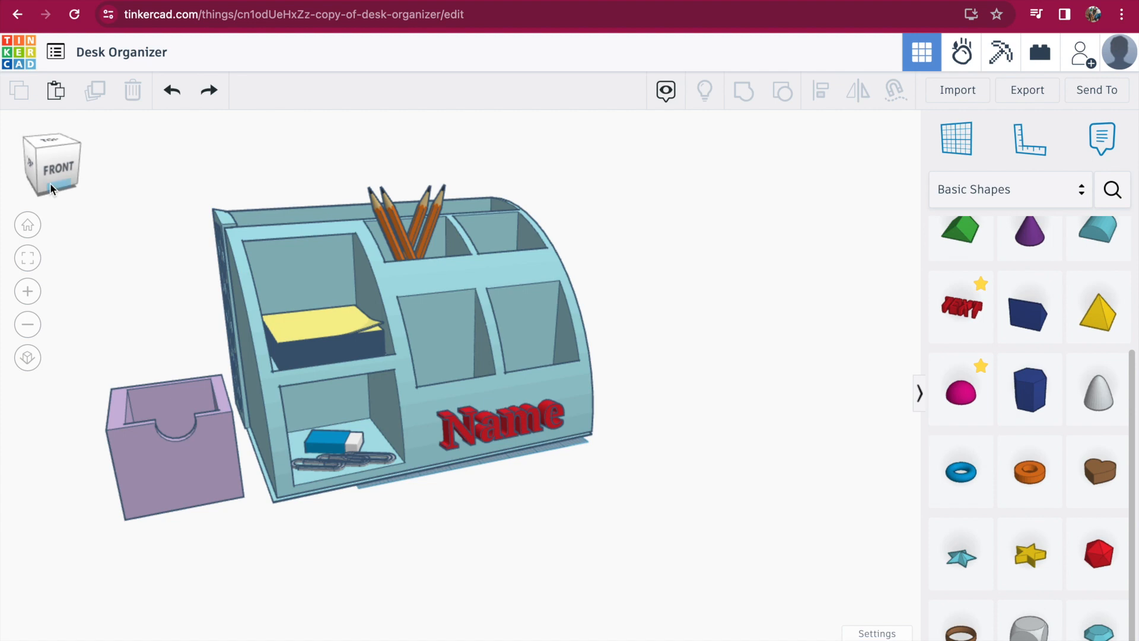
Step: Examine the finished Desk Organizer design from the front and side, including its compartments, lattice side holder, name text and separate drawer
drag(52, 182, 70, 181)
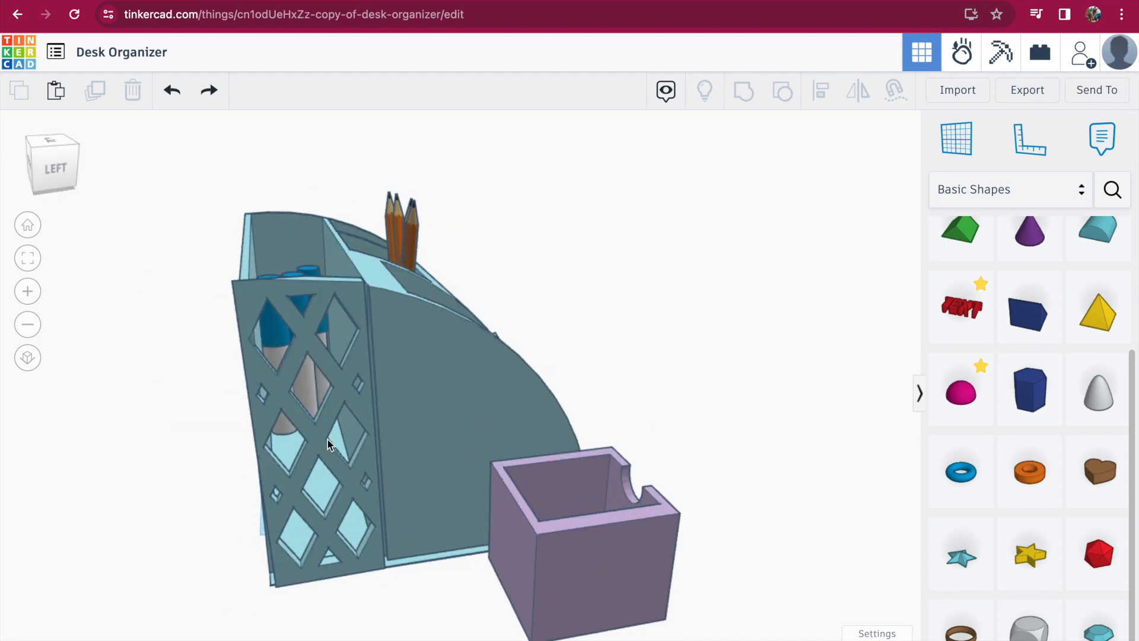
drag(61, 183, 39, 183)
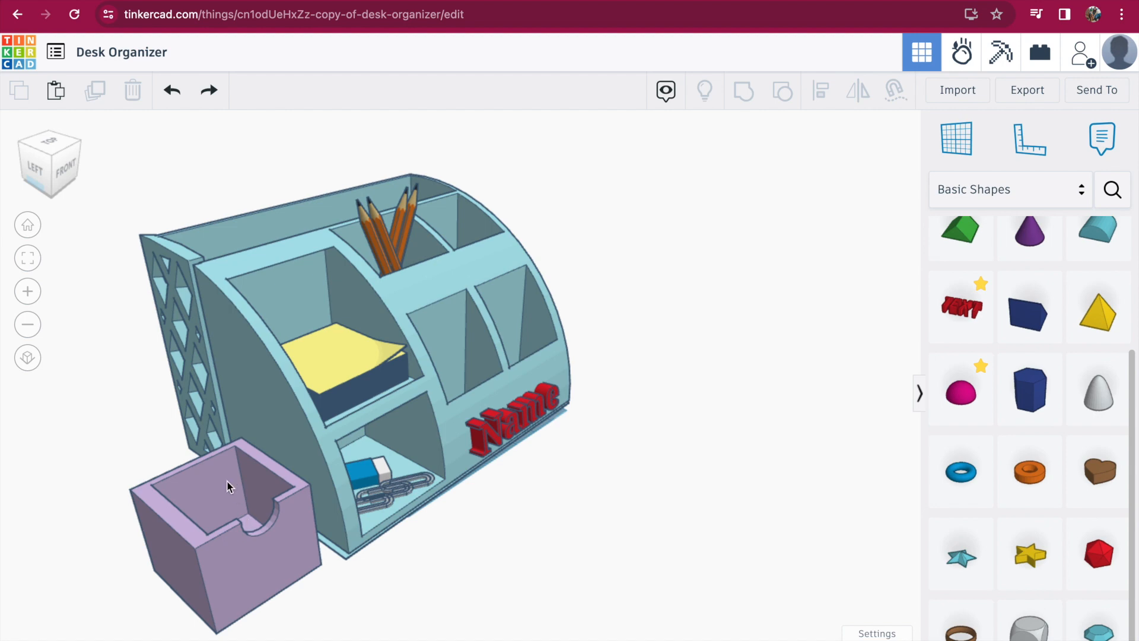
drag(63, 186, 51, 188)
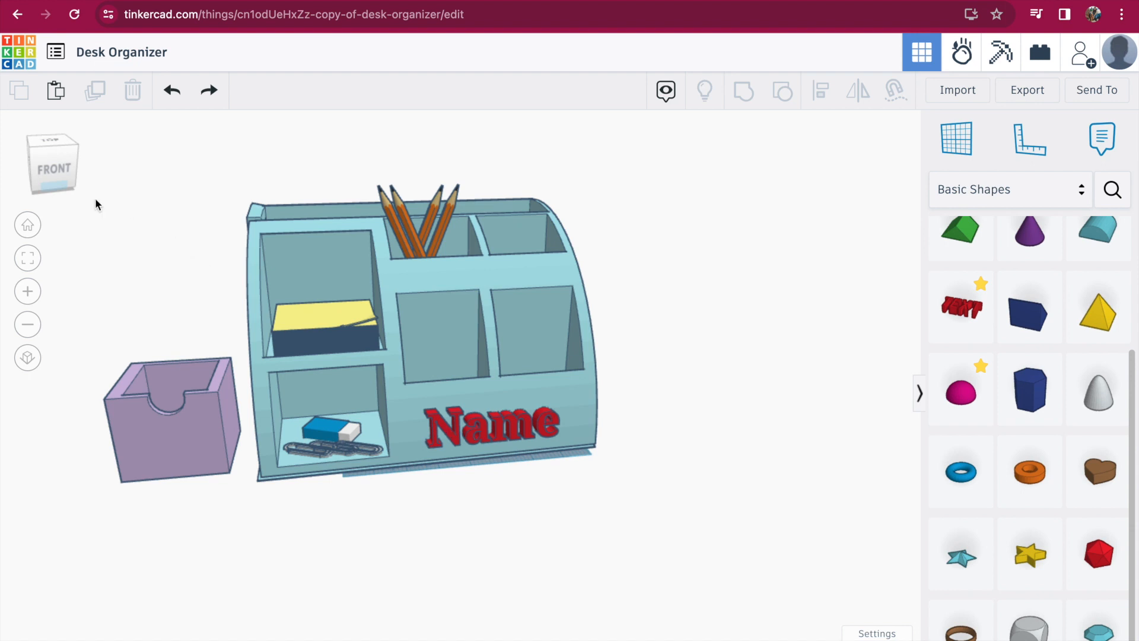
drag(67, 179, 76, 183)
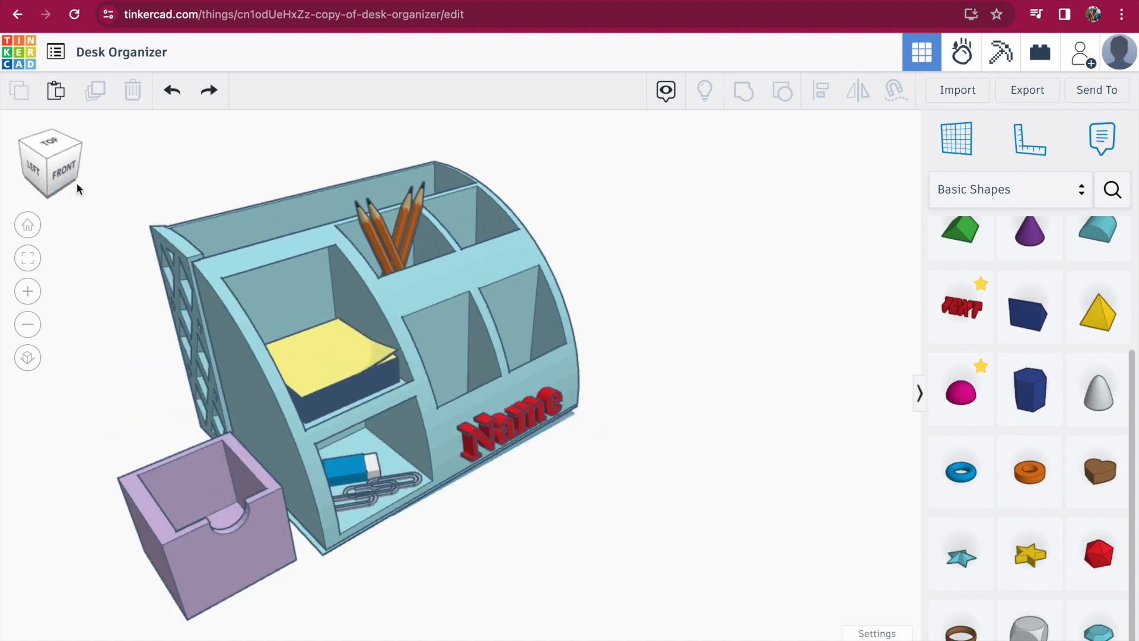